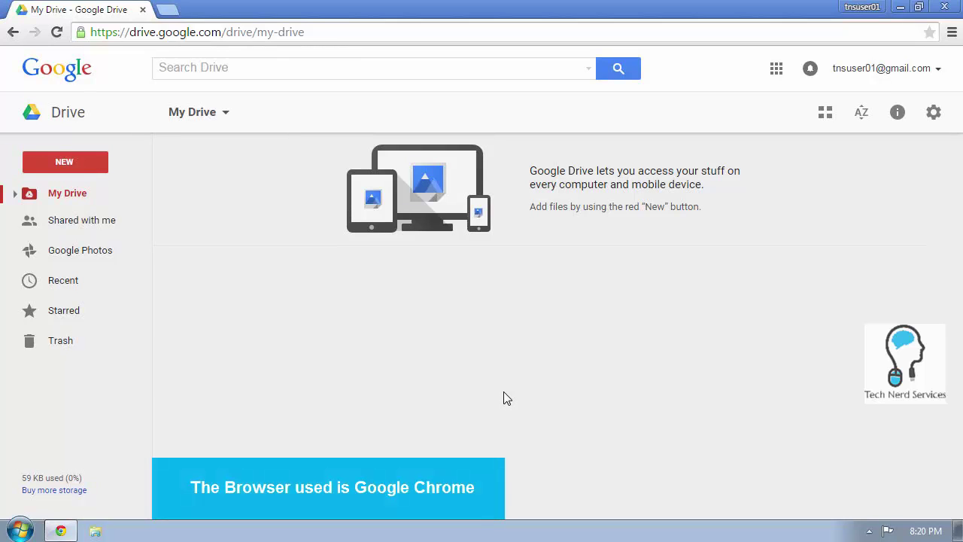
Browse the local Stuff folder and its important subfolder in Documents, then close the browser
click(96, 530)
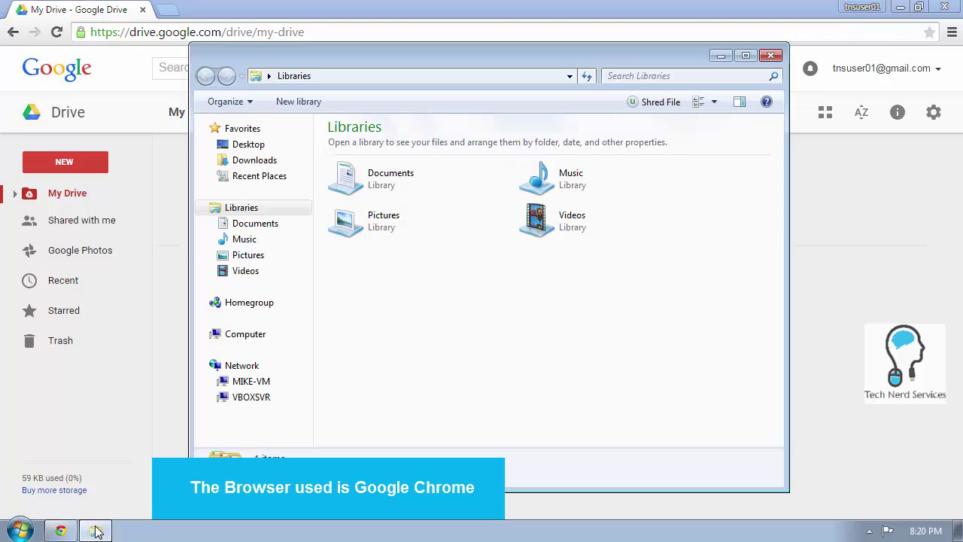
double_click(368, 188)
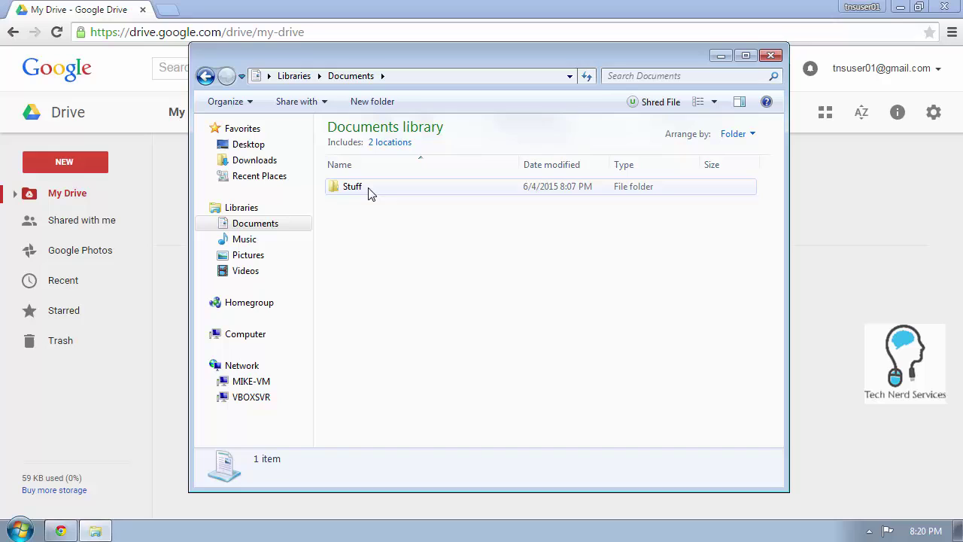
double_click(369, 189)
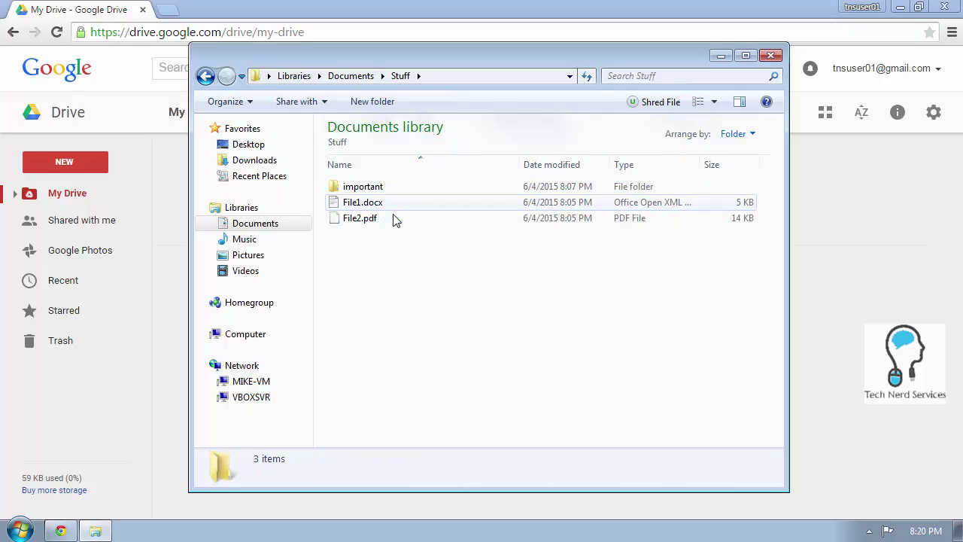
double_click(393, 192)
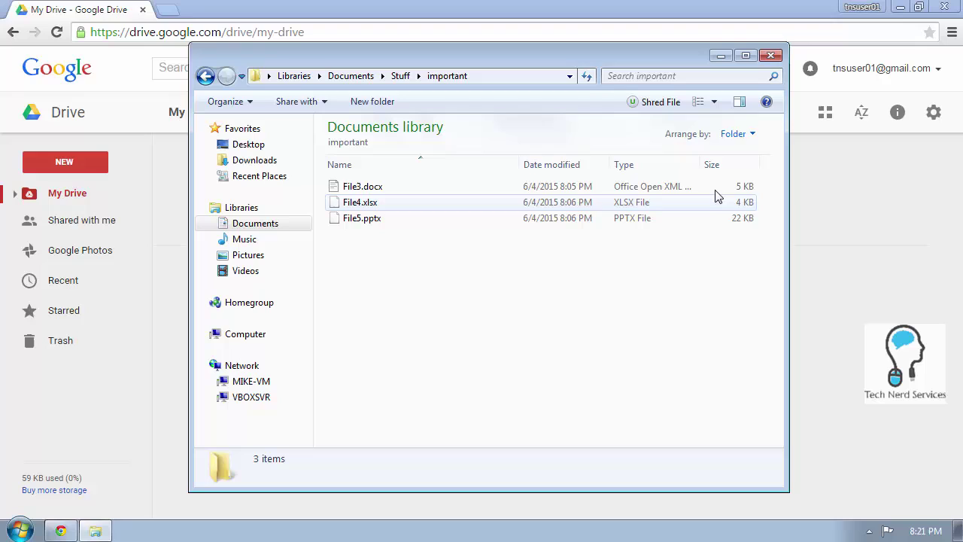
click(770, 55)
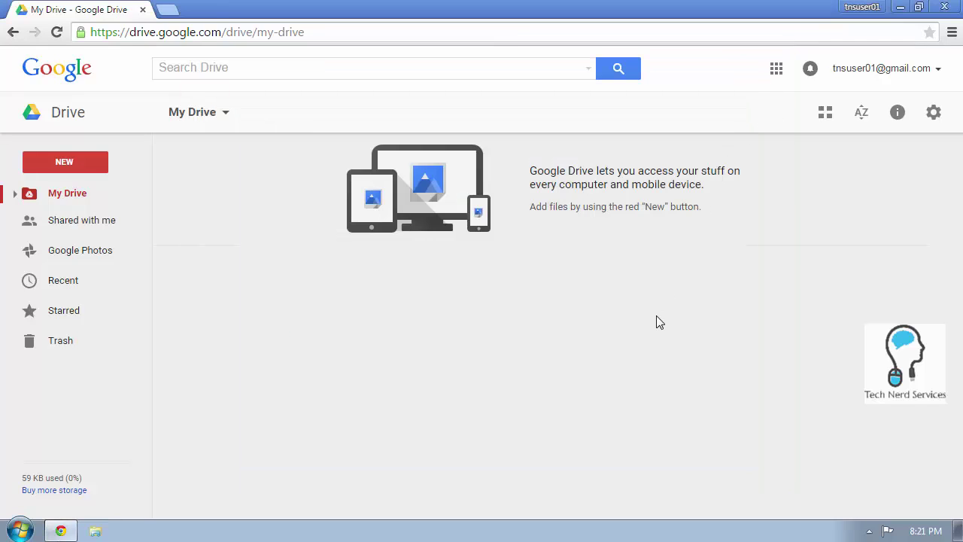
Upload the Stuff folder from My Documents to My Drive with Folder upload
click(73, 160)
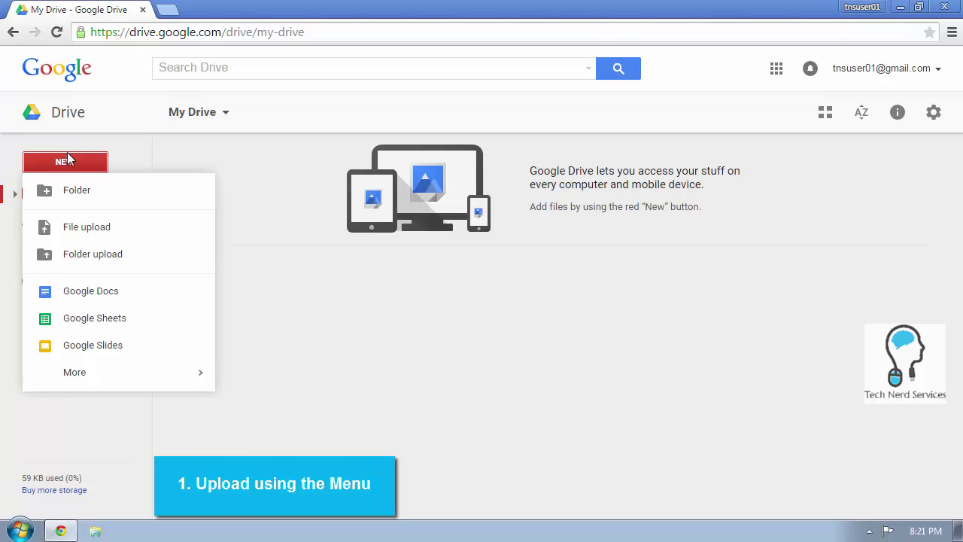
click(157, 264)
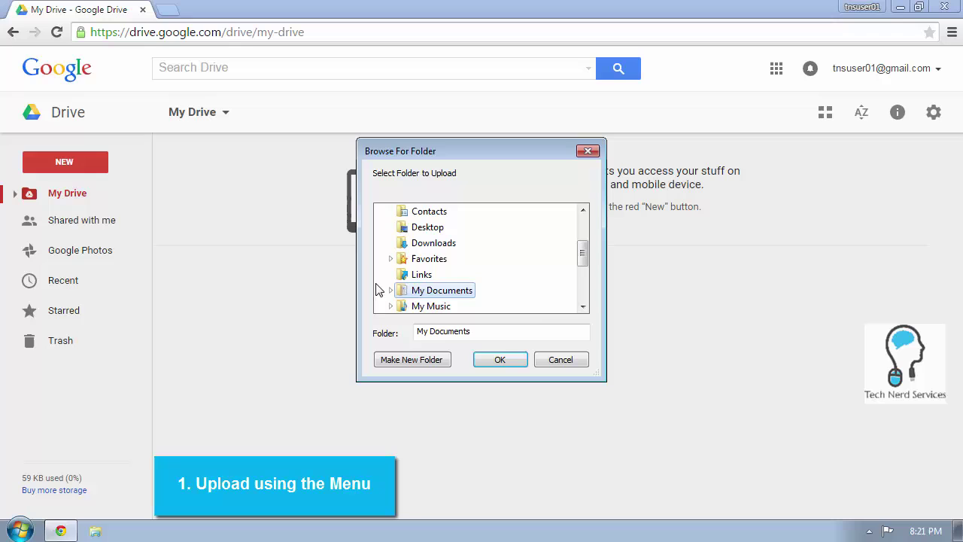
double_click(420, 293)
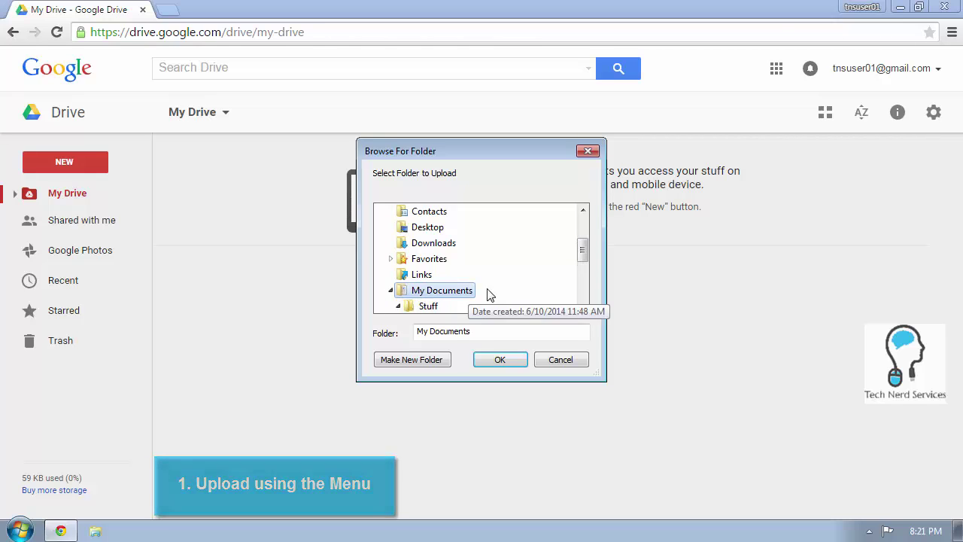
double_click(428, 305)
click(583, 307)
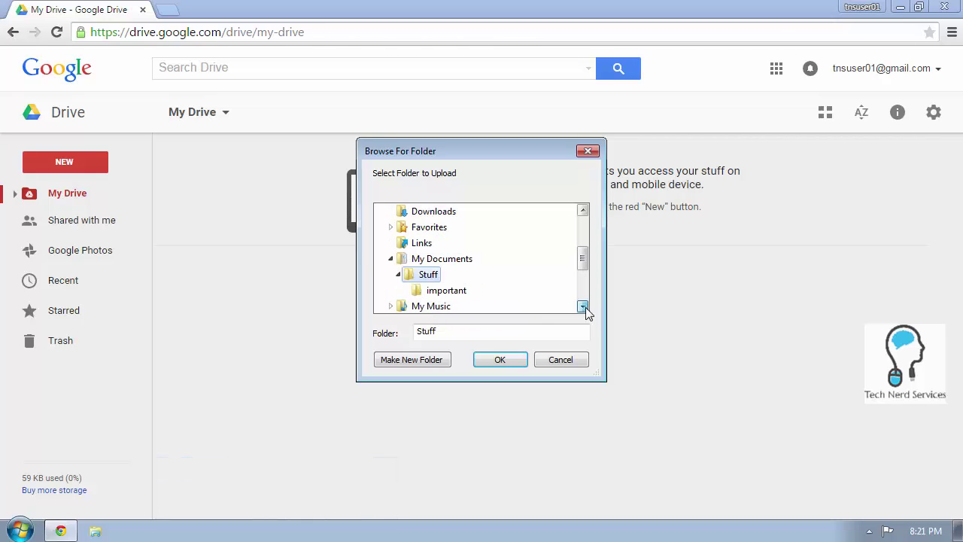
click(583, 307)
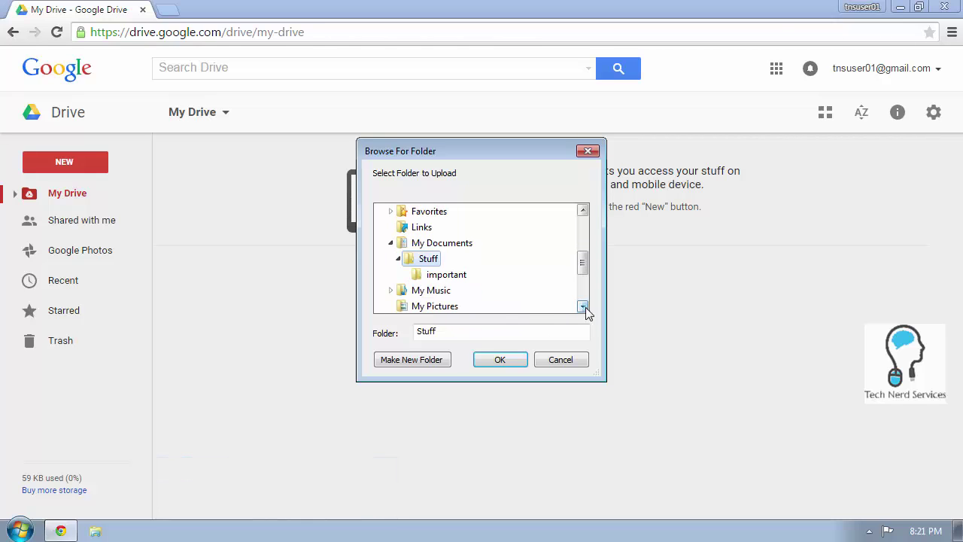
click(501, 359)
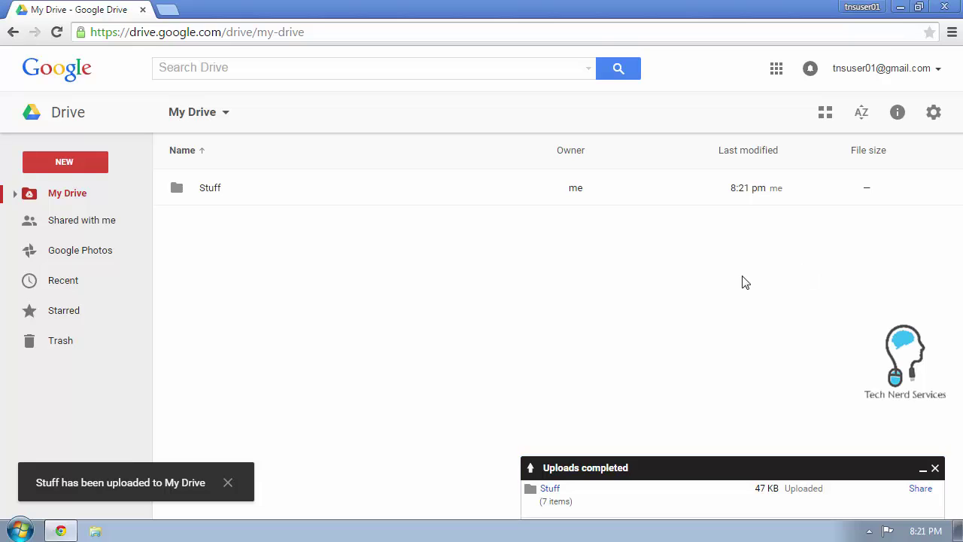
Inspect the uploaded Stuff folder and its important subfolder, then dismiss the uploads panel
click(230, 198)
double_click(230, 196)
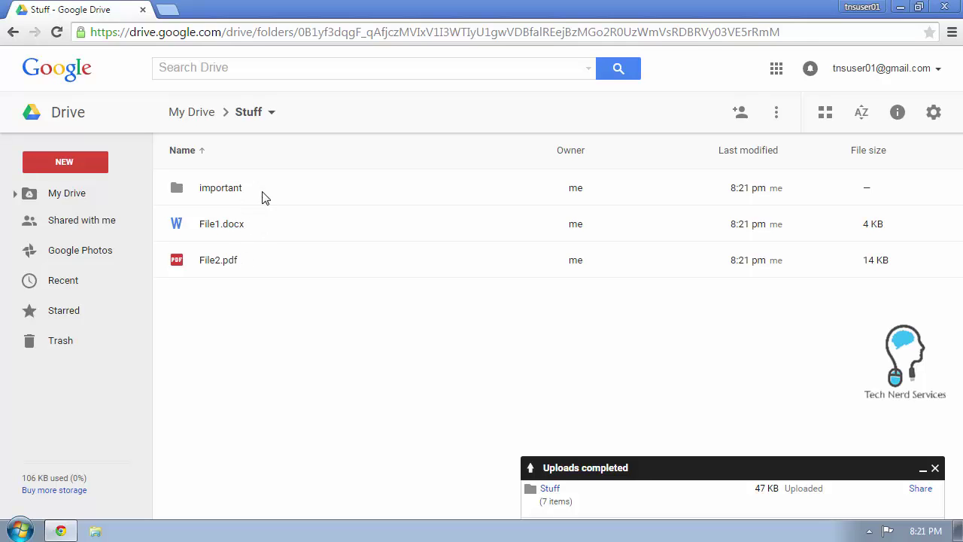
double_click(262, 198)
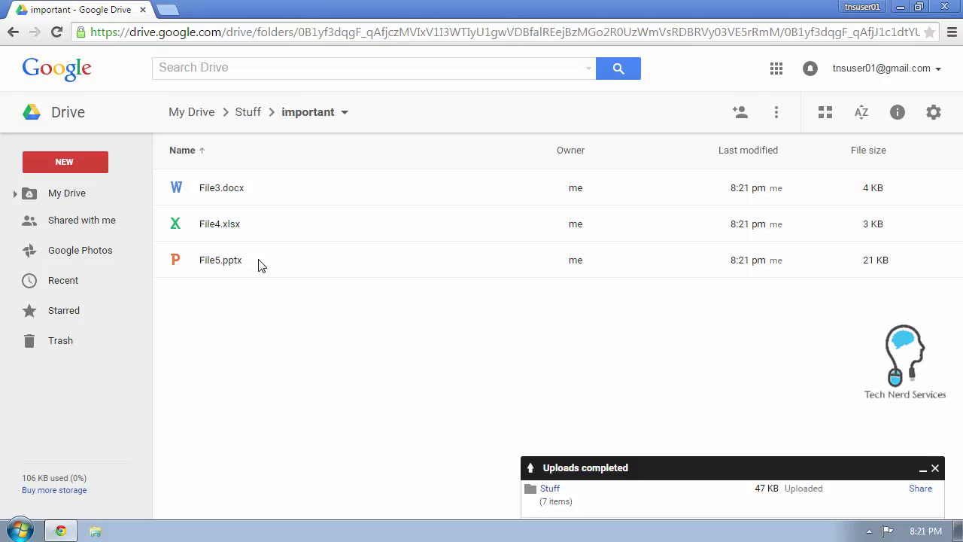
click(934, 469)
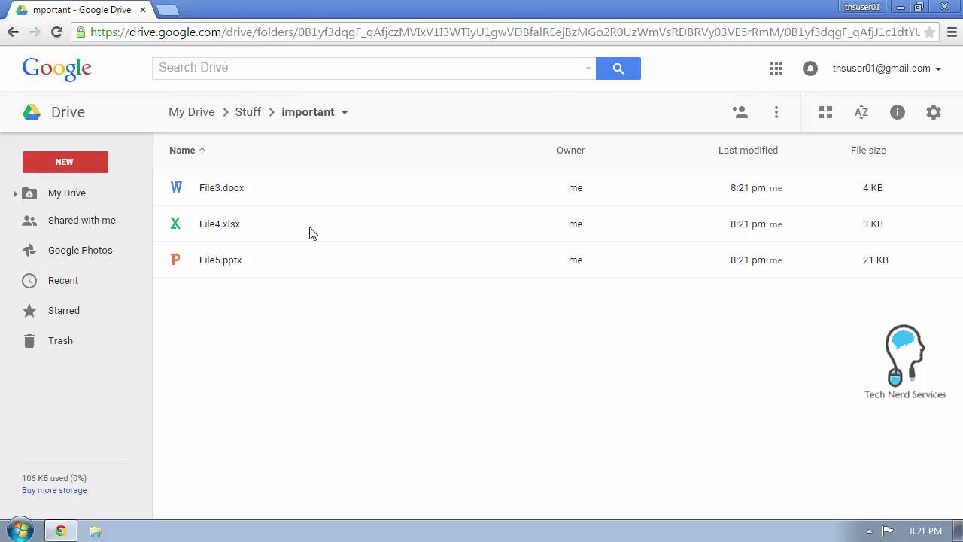
Return to My Drive and delete the Stuff folder, dismissing the removal notice
click(193, 115)
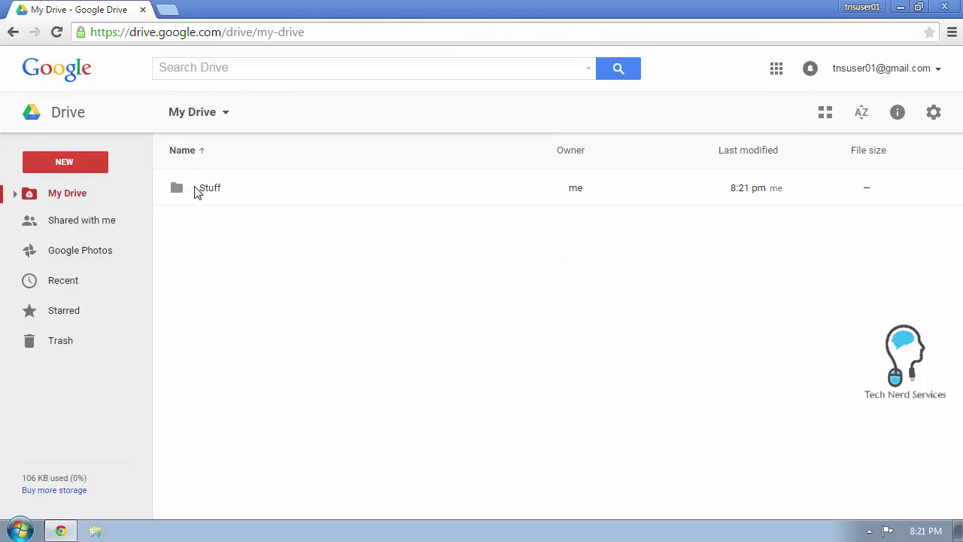
click(198, 191)
click(741, 114)
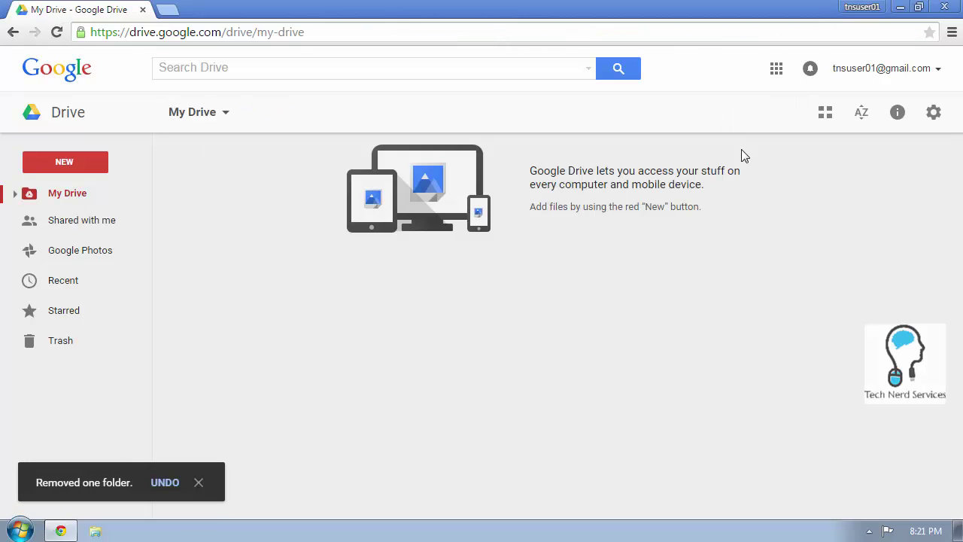
click(199, 482)
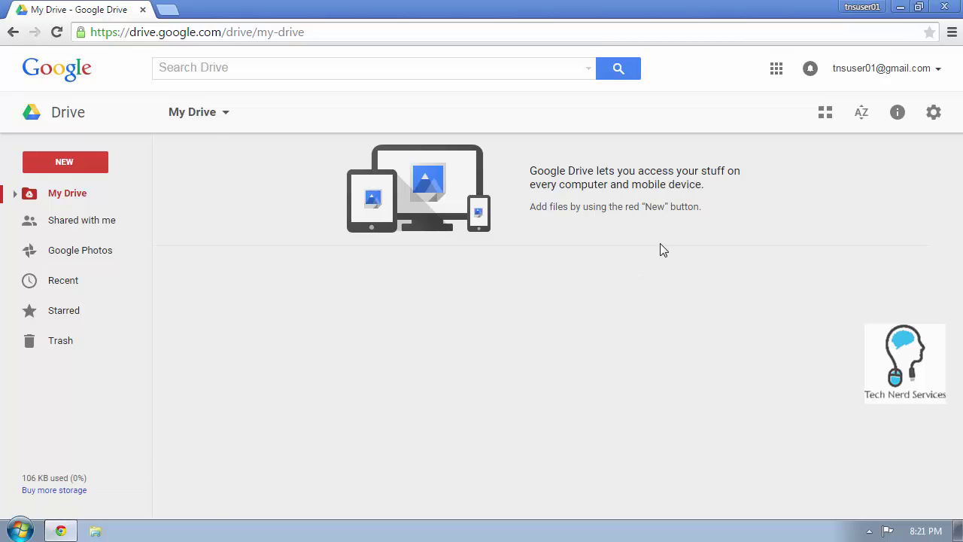
Drag the Stuff folder from Explorer's Documents library onto My Drive to re-upload it
click(95, 531)
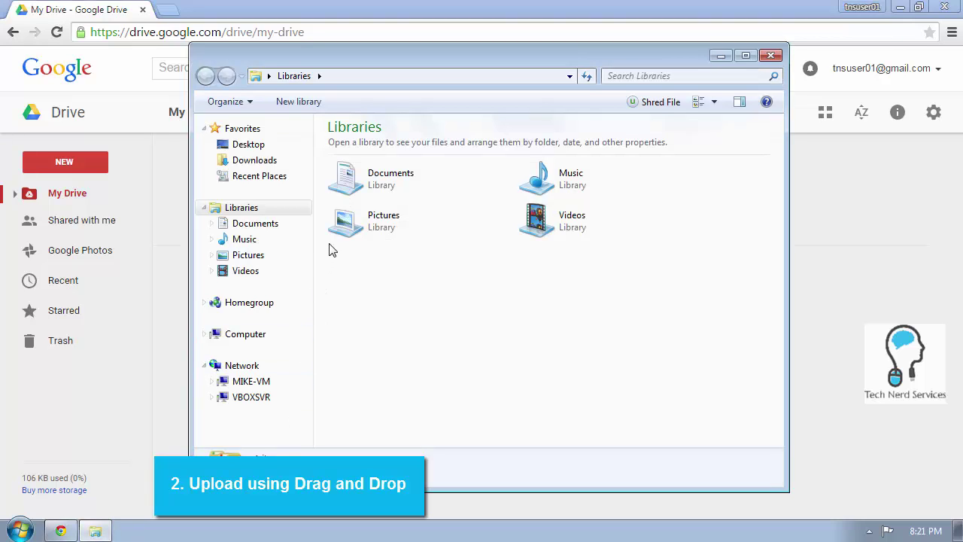
click(254, 230)
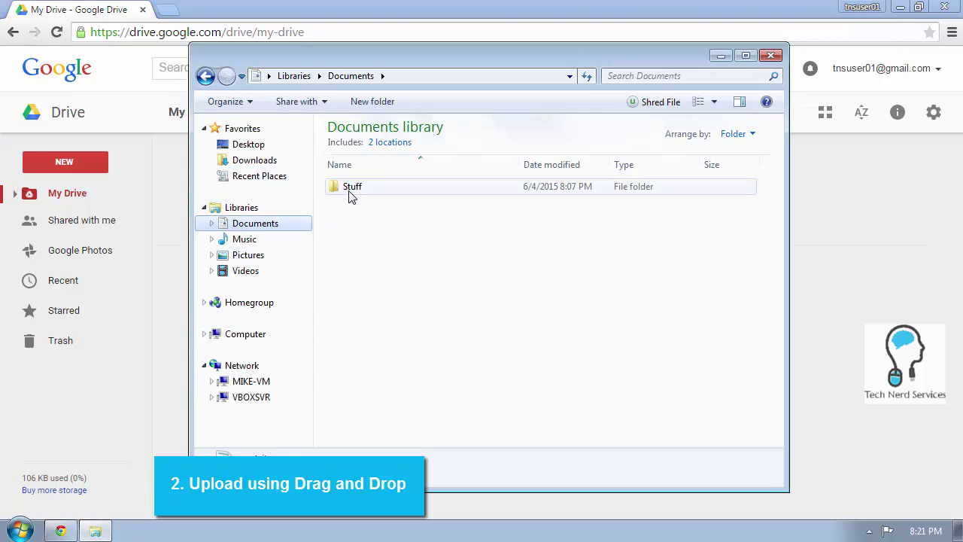
drag(263, 57, 737, 71)
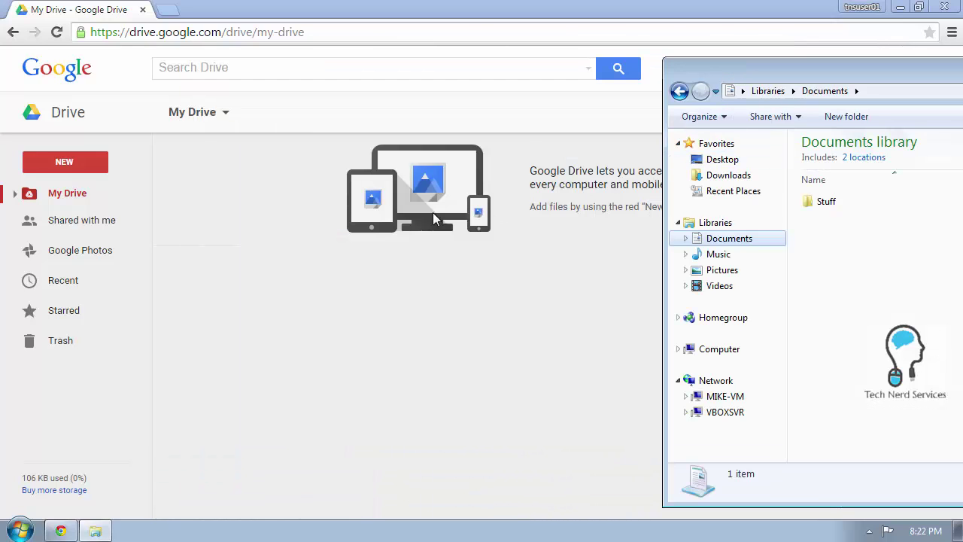
drag(824, 201, 373, 363)
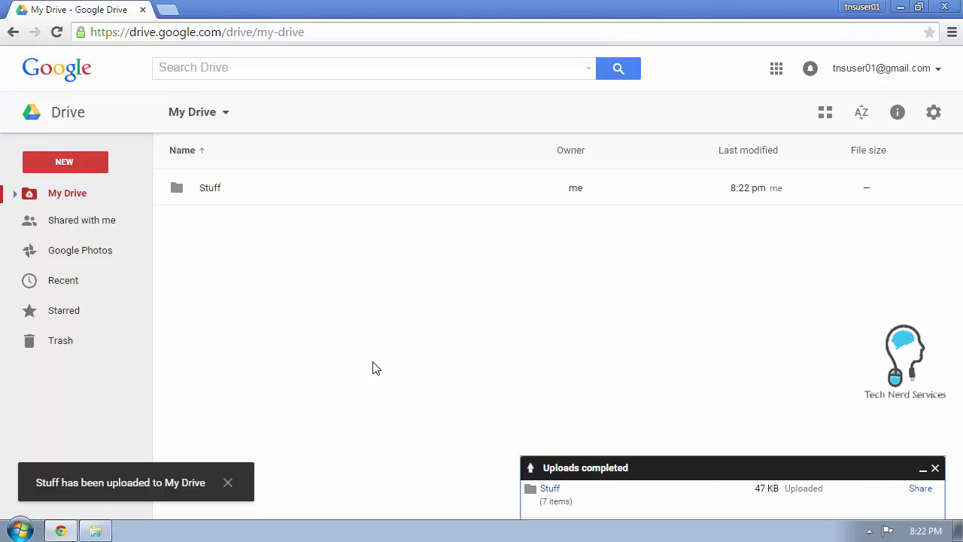
Check the re-uploaded Stuff folder's contents, then drag it from My Drive onto Trash
click(264, 193)
double_click(263, 194)
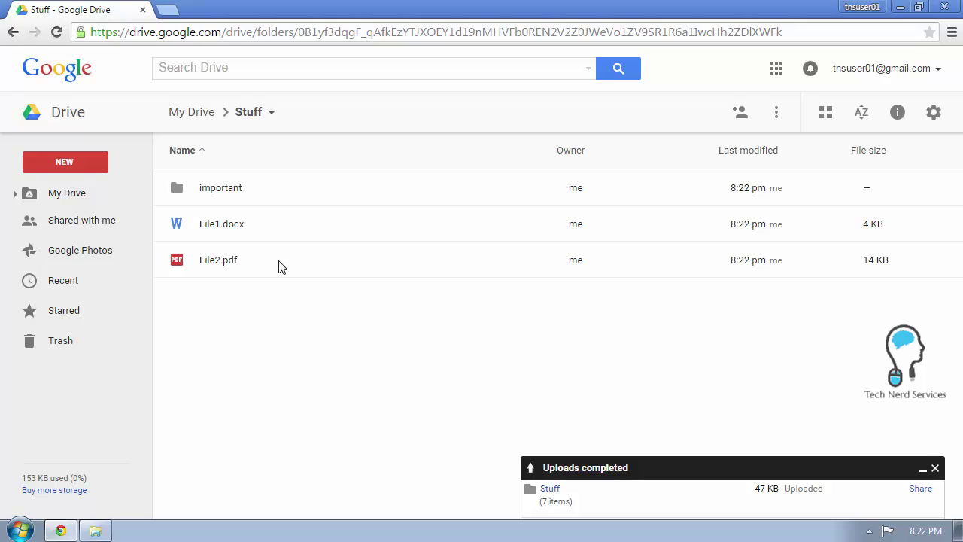
click(191, 118)
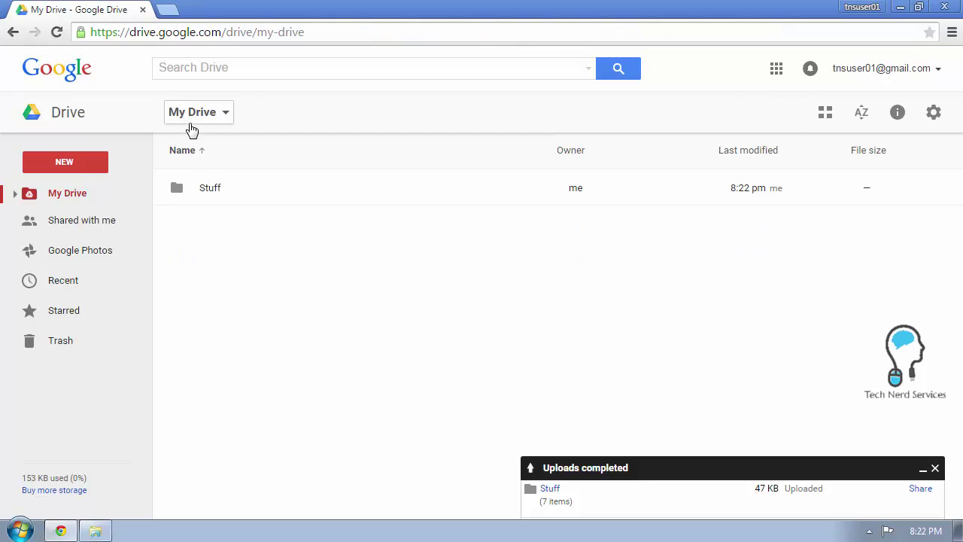
drag(200, 189, 39, 359)
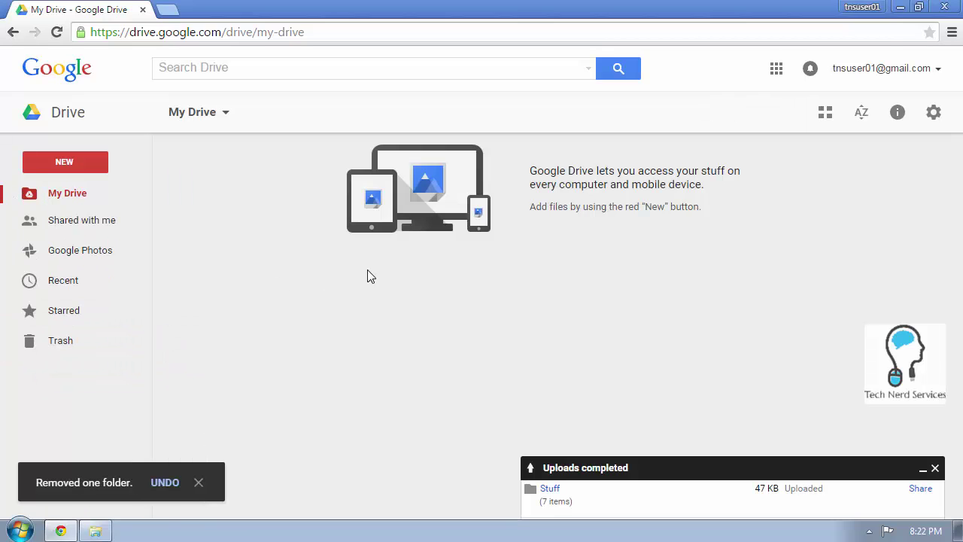
Switch Drive back to the classic interface from the settings menu
click(933, 112)
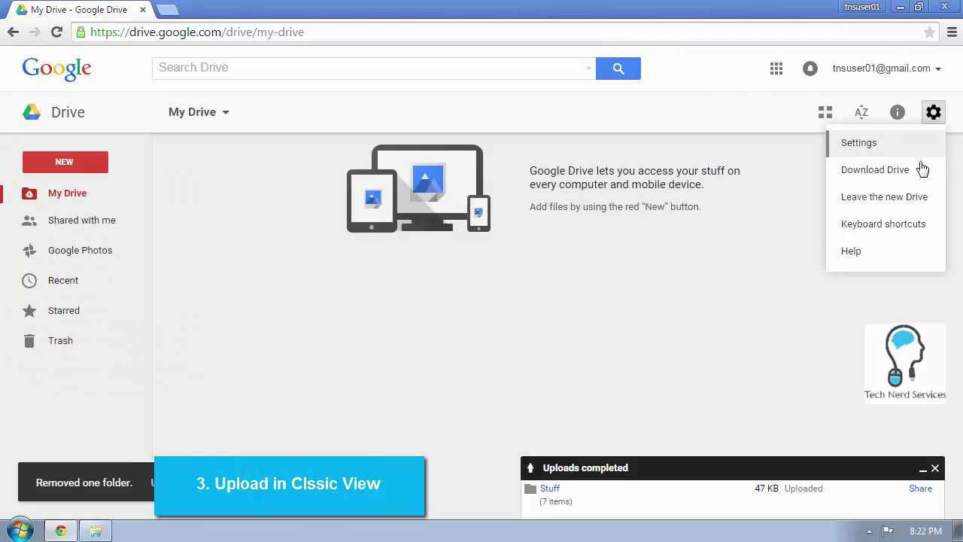
click(917, 198)
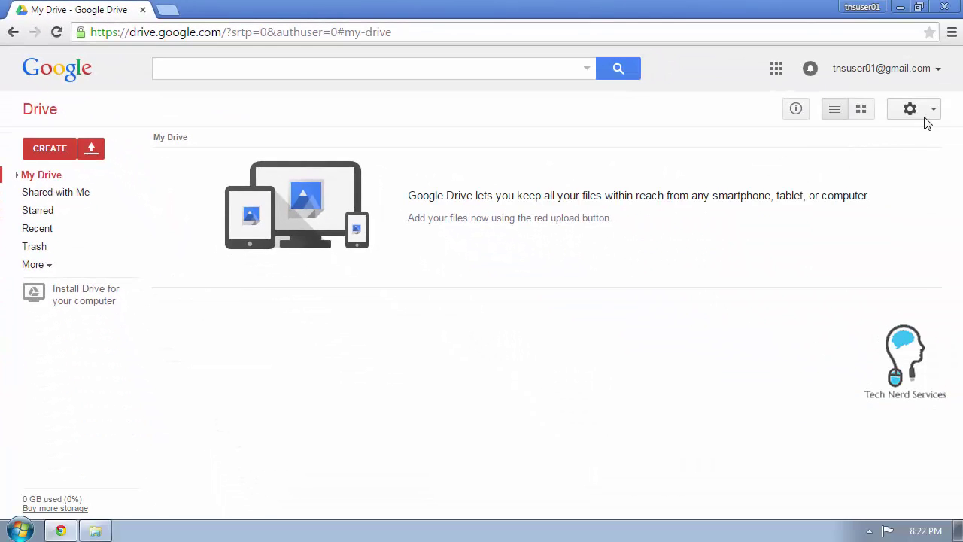
click(935, 112)
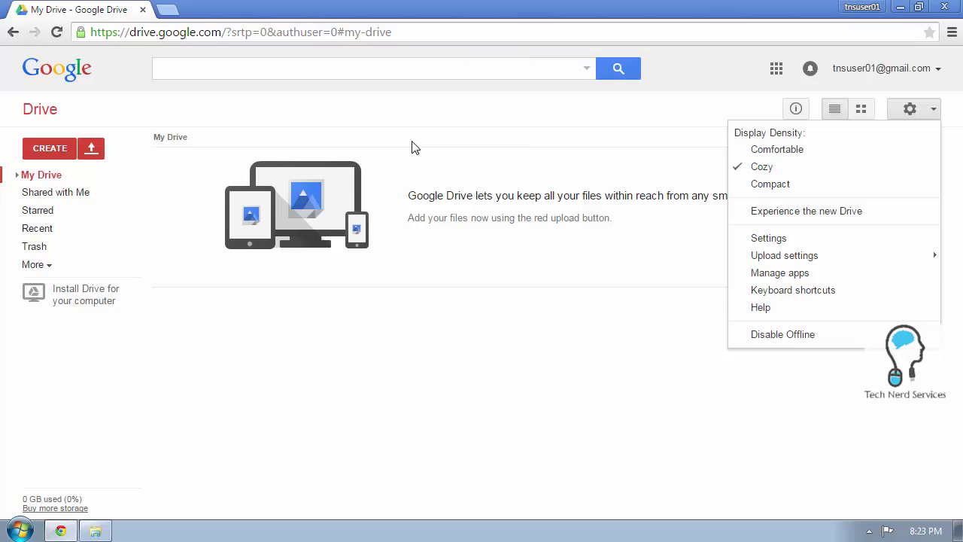
click(111, 158)
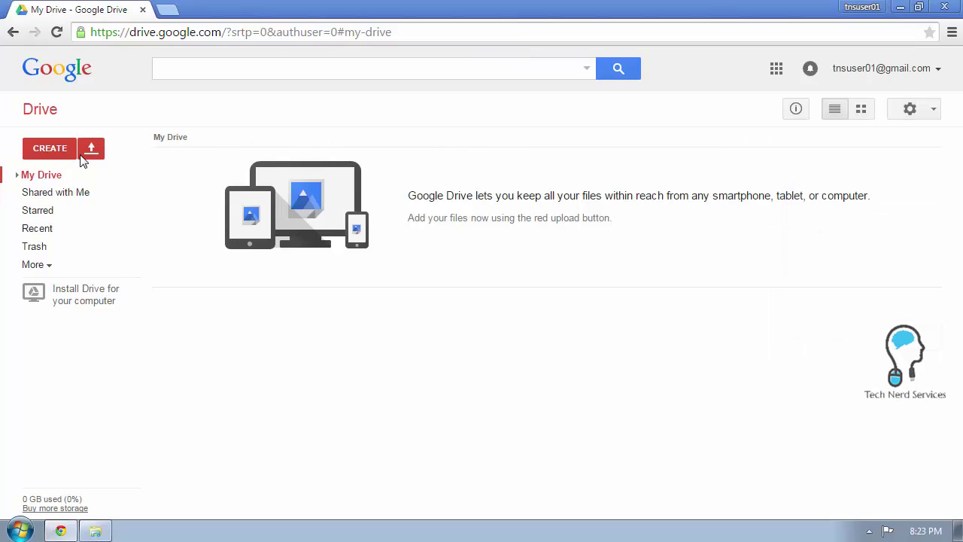
Start a folder upload and pick the Stuff folder under My Documents
click(86, 157)
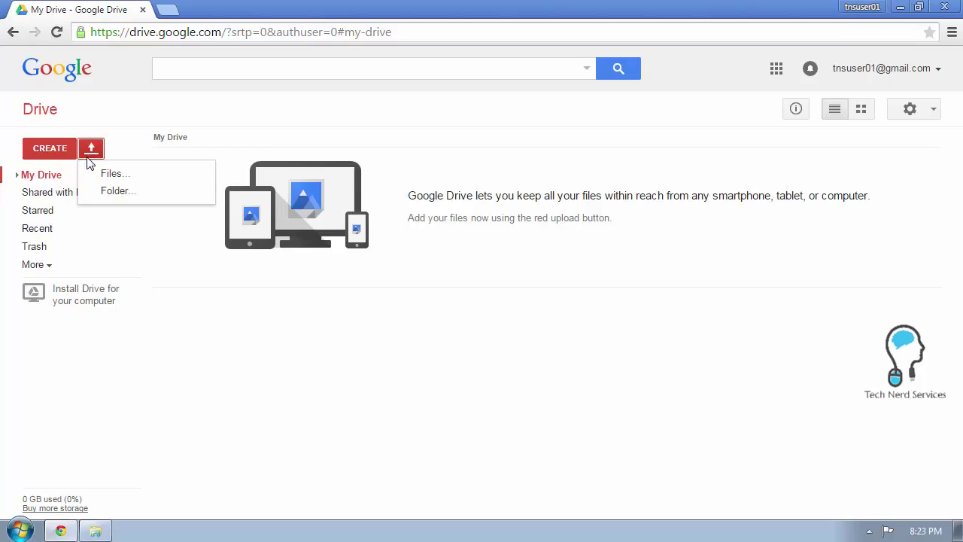
click(113, 200)
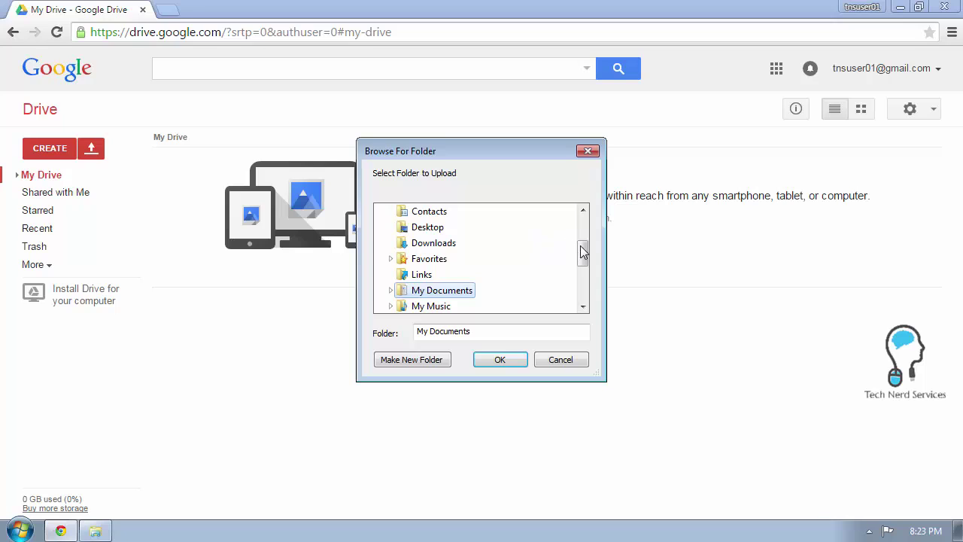
drag(583, 252, 584, 260)
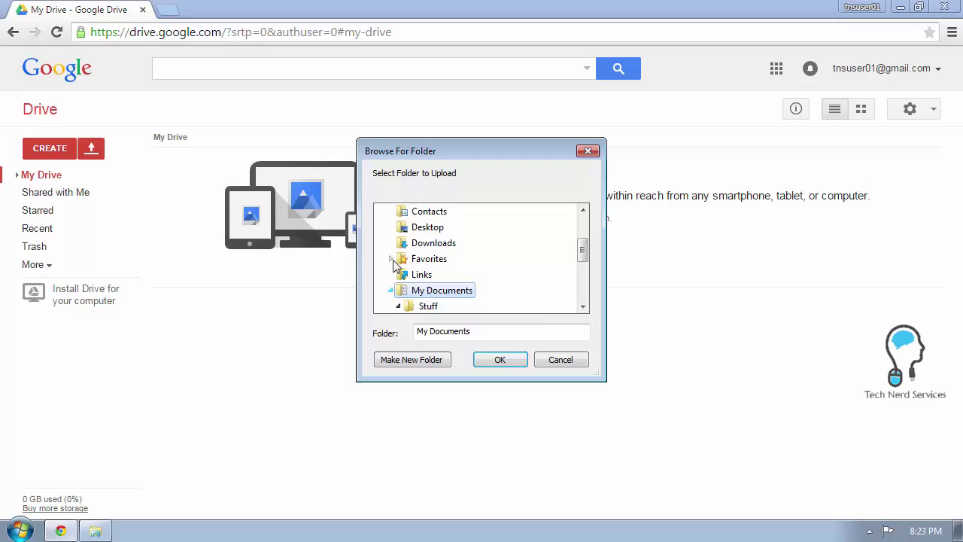
click(426, 306)
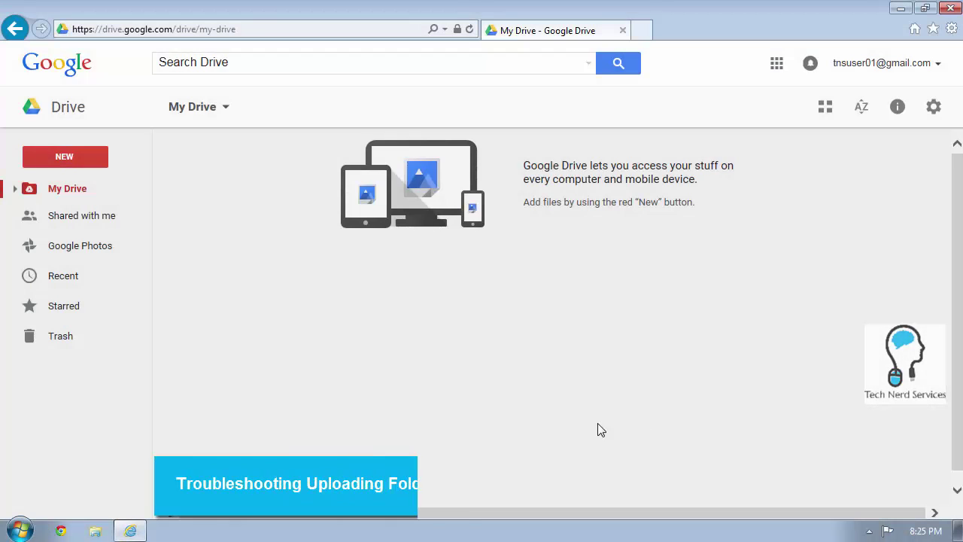
click(95, 531)
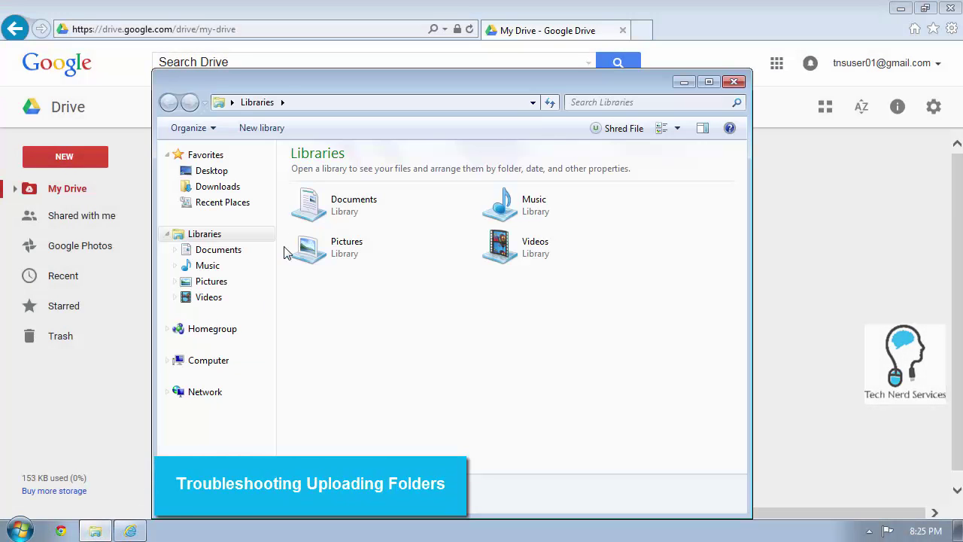
drag(281, 83, 778, 52)
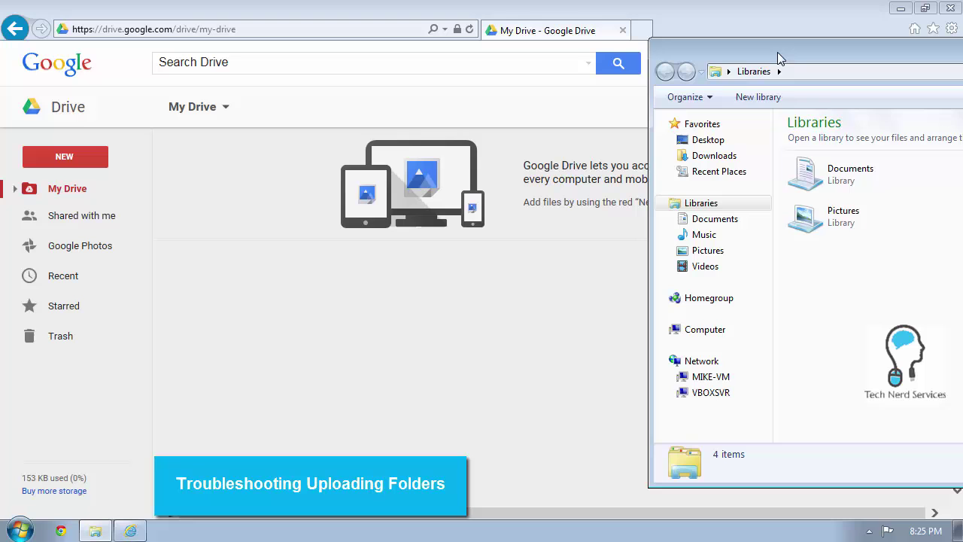
double_click(833, 190)
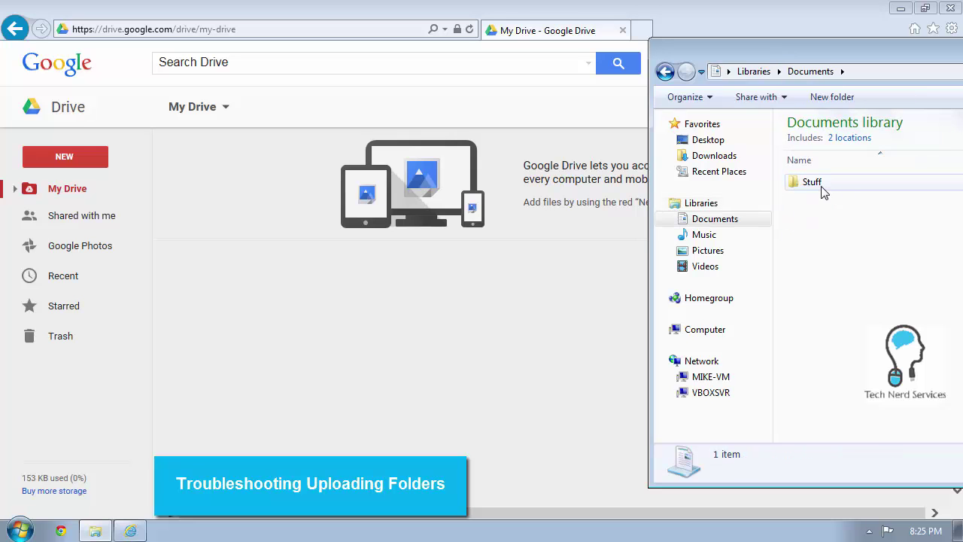
click(807, 186)
drag(807, 183, 365, 249)
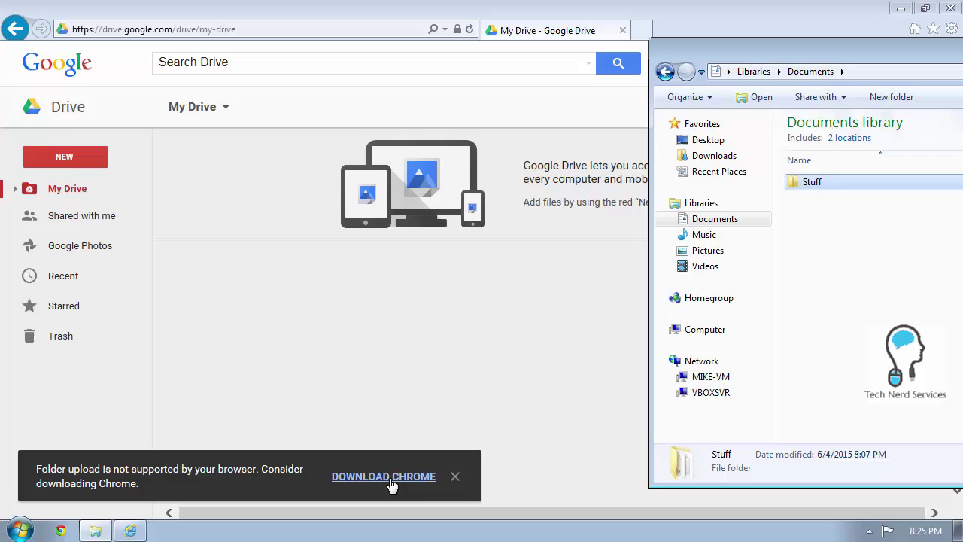
click(458, 485)
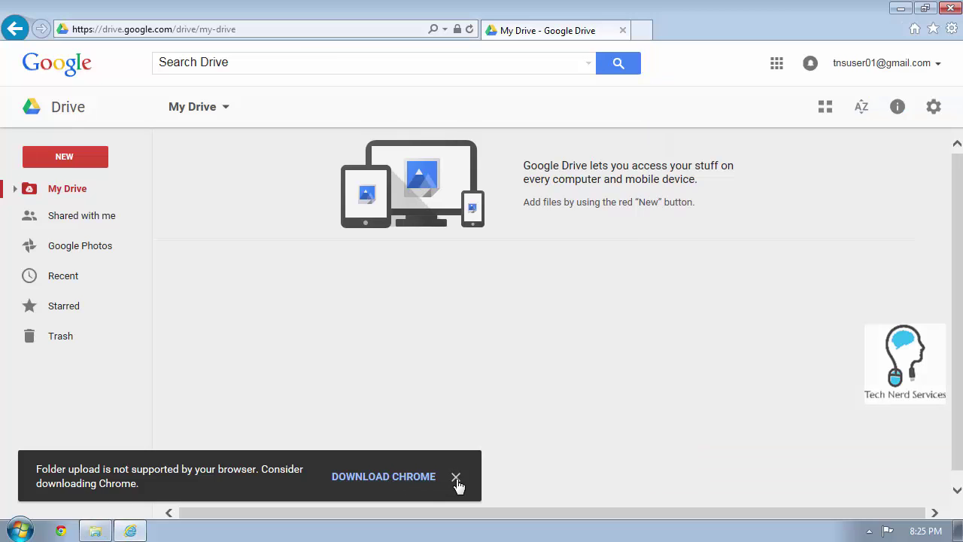
click(456, 477)
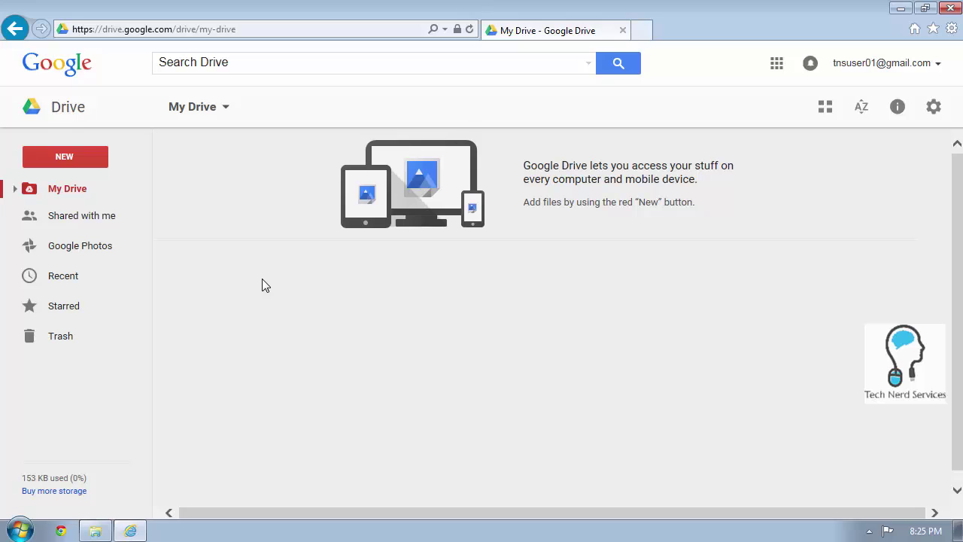
mouse_move(135, 531)
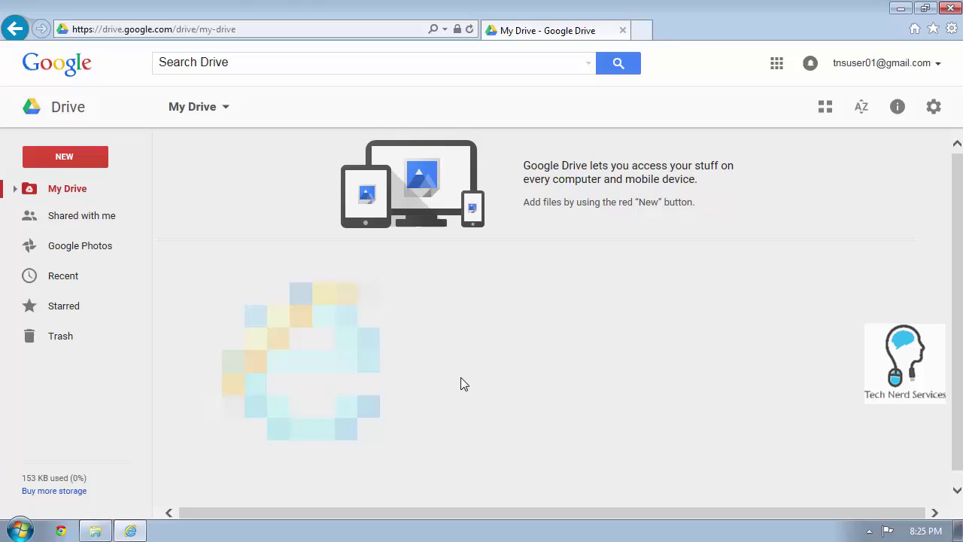
click(83, 161)
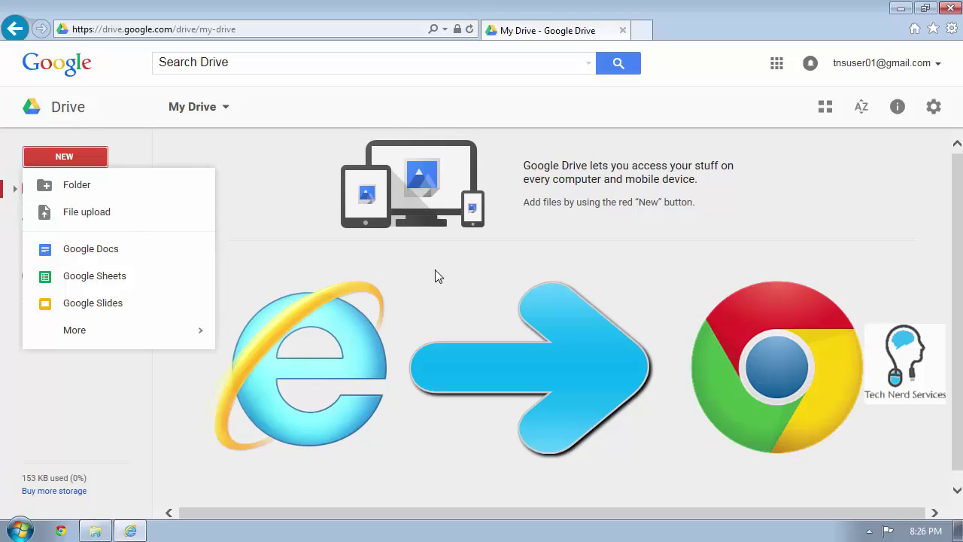
click(473, 277)
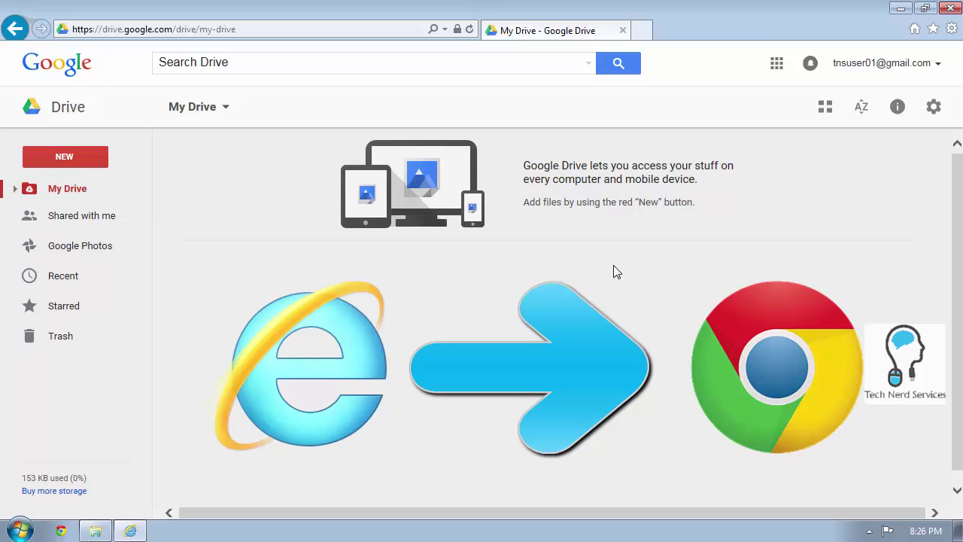
Leave the new Drive for the classic layout and choose Enable folder upload
click(934, 106)
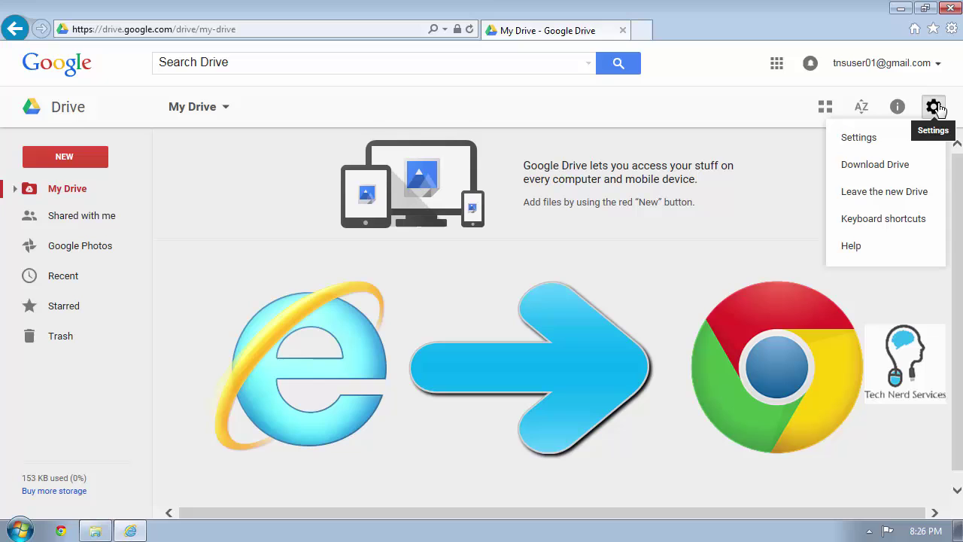
click(906, 194)
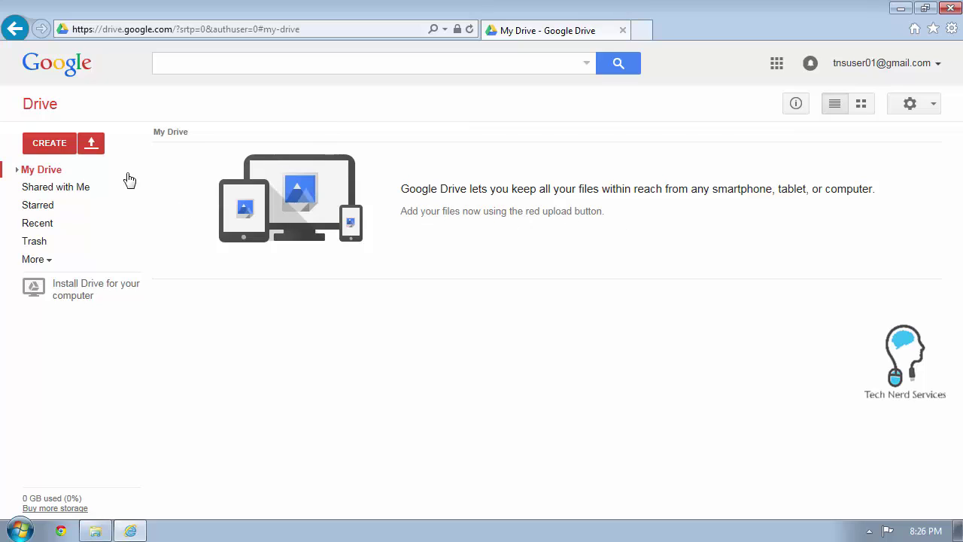
click(92, 144)
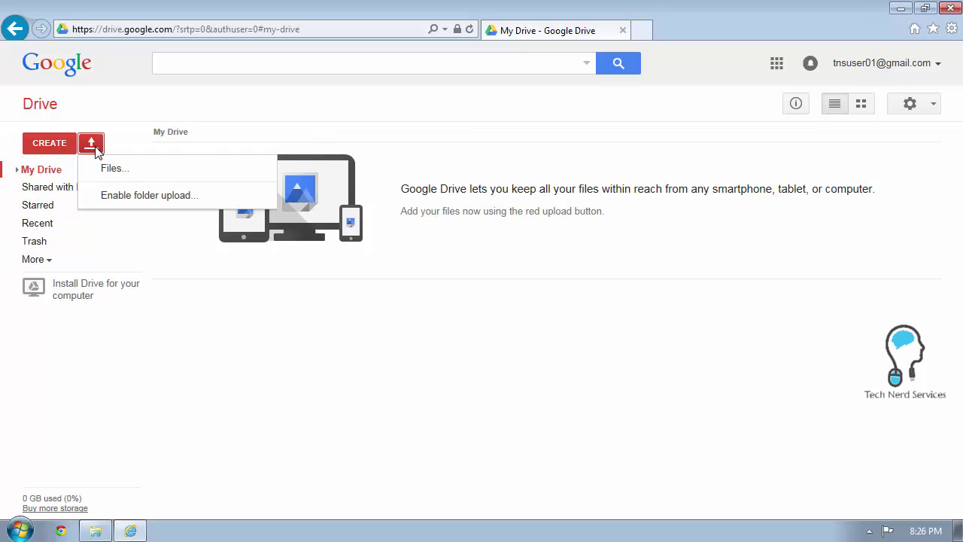
click(238, 201)
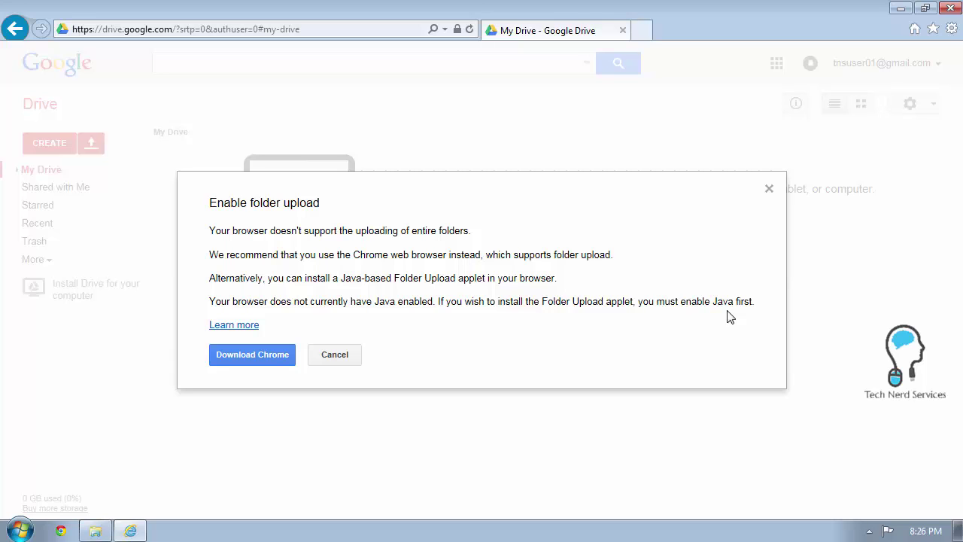
Search 'java' in a new tab and start the free Java download for Windows
click(641, 30)
text(java)
click(256, 124)
click(335, 306)
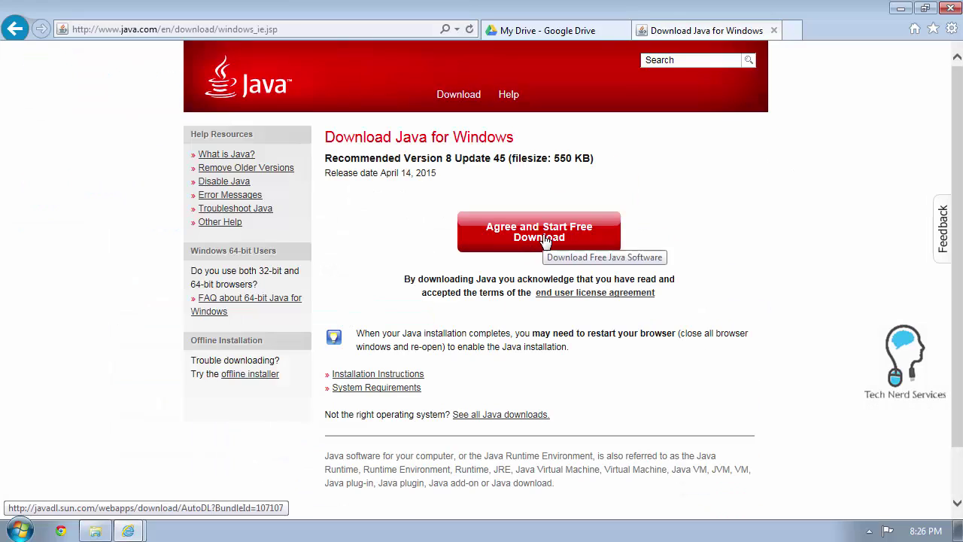
click(539, 235)
Run the Java installer, declining the Yahoo homepage and search offer, and finish setup
click(670, 502)
click(550, 282)
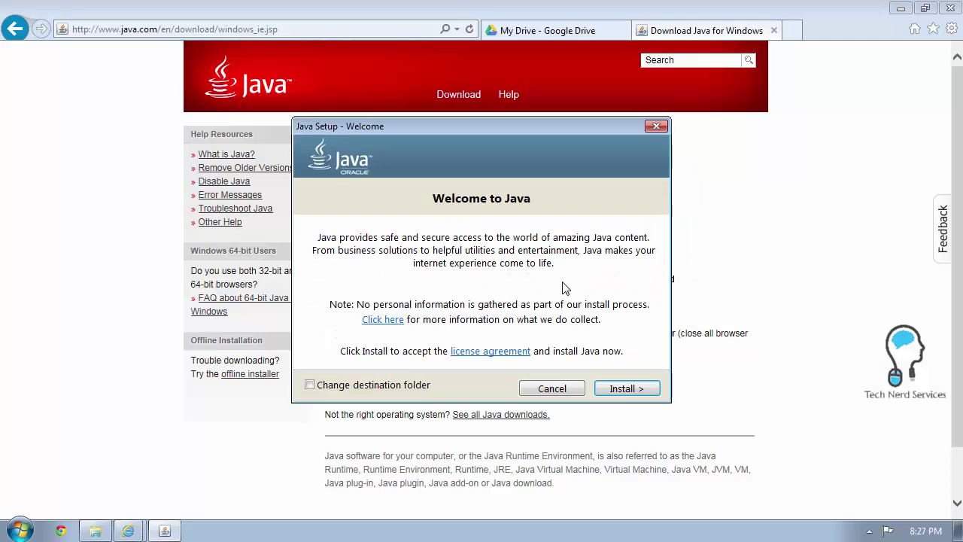
click(621, 389)
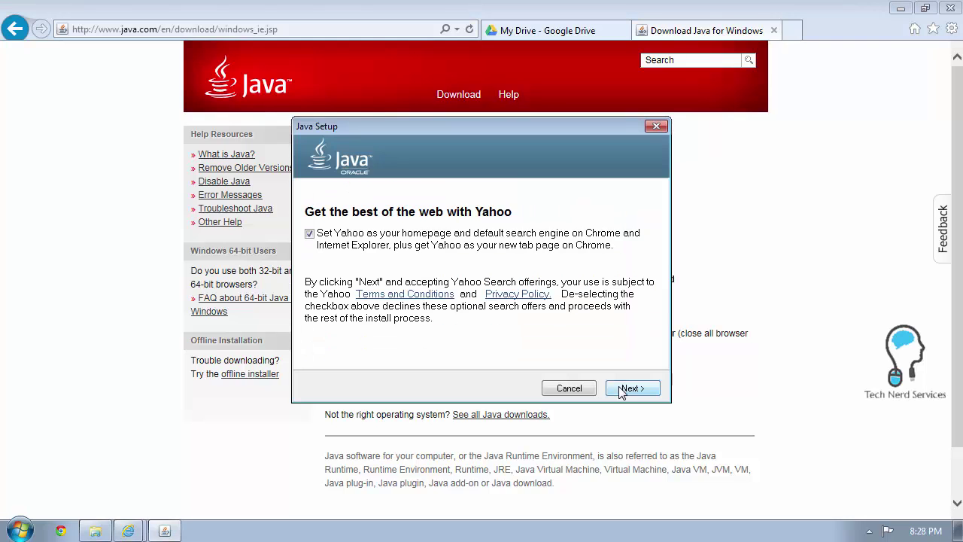
click(426, 256)
click(626, 387)
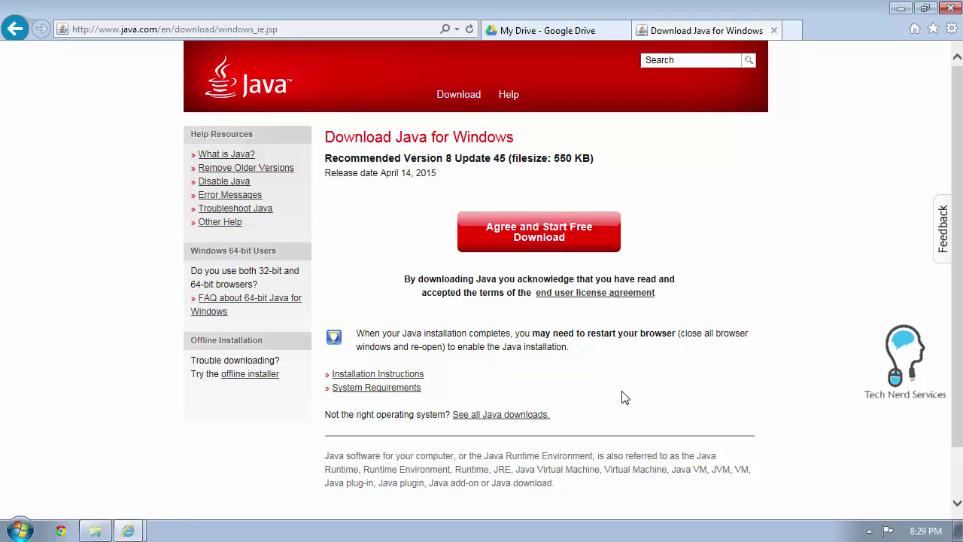
click(630, 390)
Verify Java Version 8 Update 45 and close the Java tab, leaving Google Drive
click(595, 159)
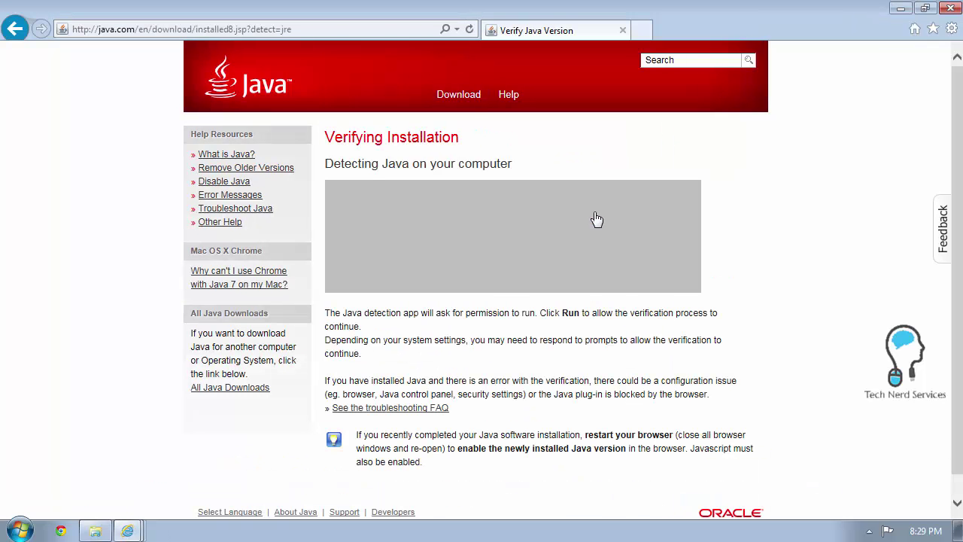
click(572, 324)
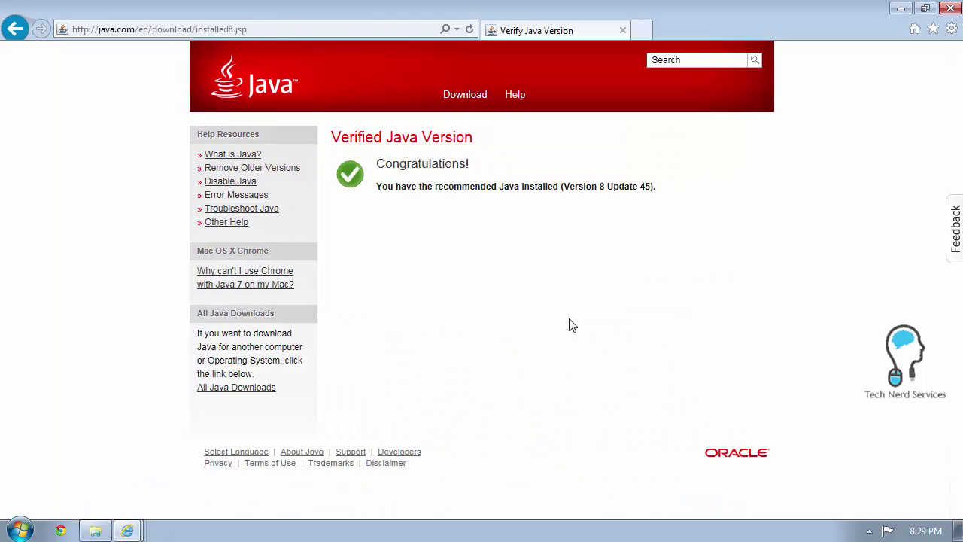
click(916, 29)
click(623, 30)
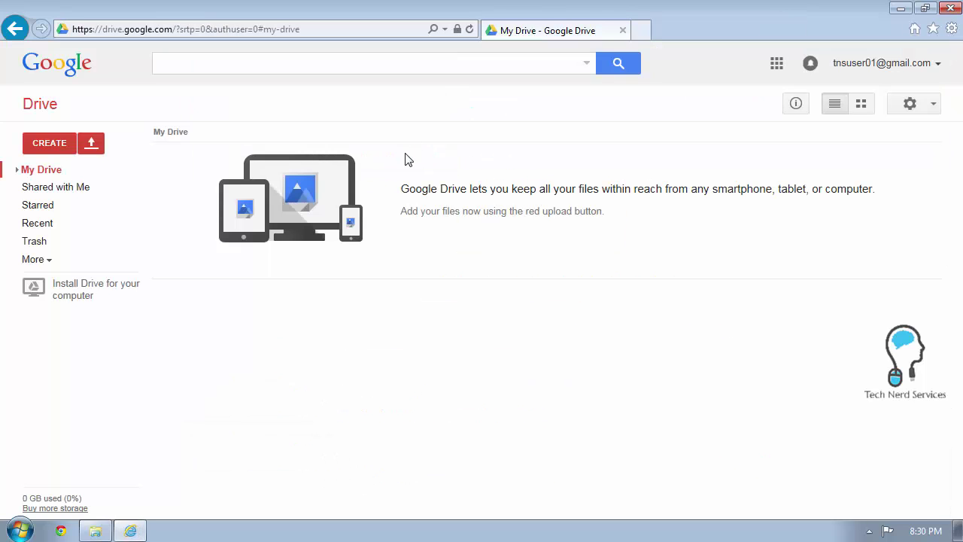
Choose Enable folder upload from the upload menu and follow its Download Chrome link
click(91, 145)
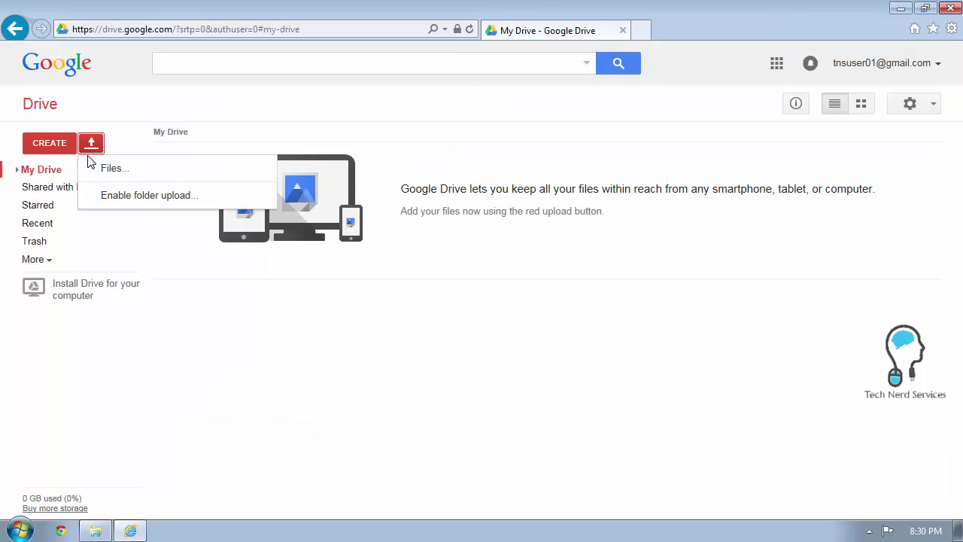
click(106, 196)
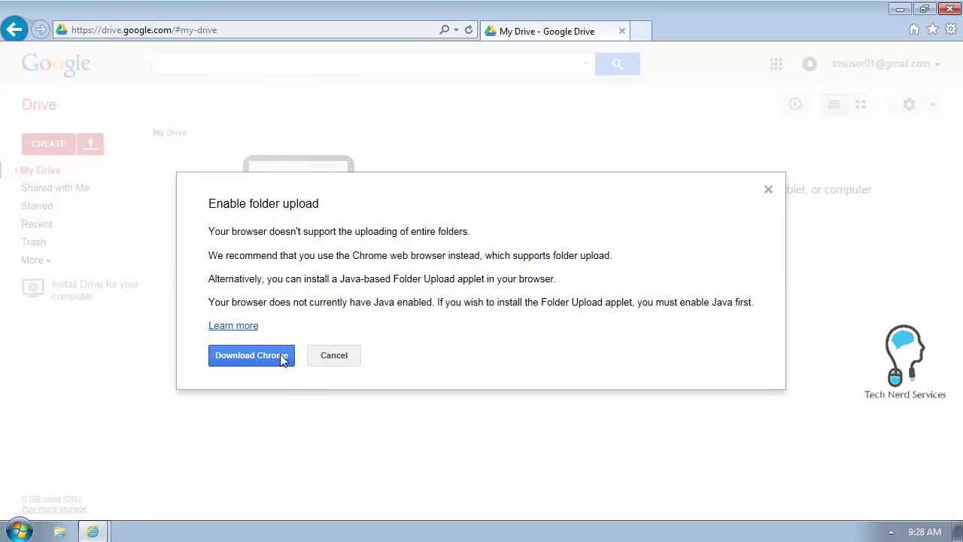
click(272, 363)
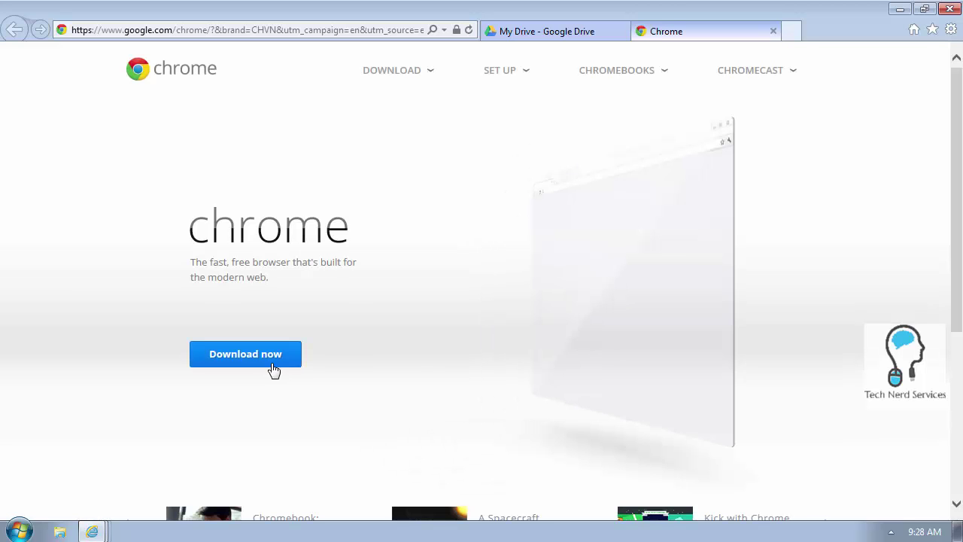
Download Chrome, accept its terms, and run and authorize the Google installer
click(272, 364)
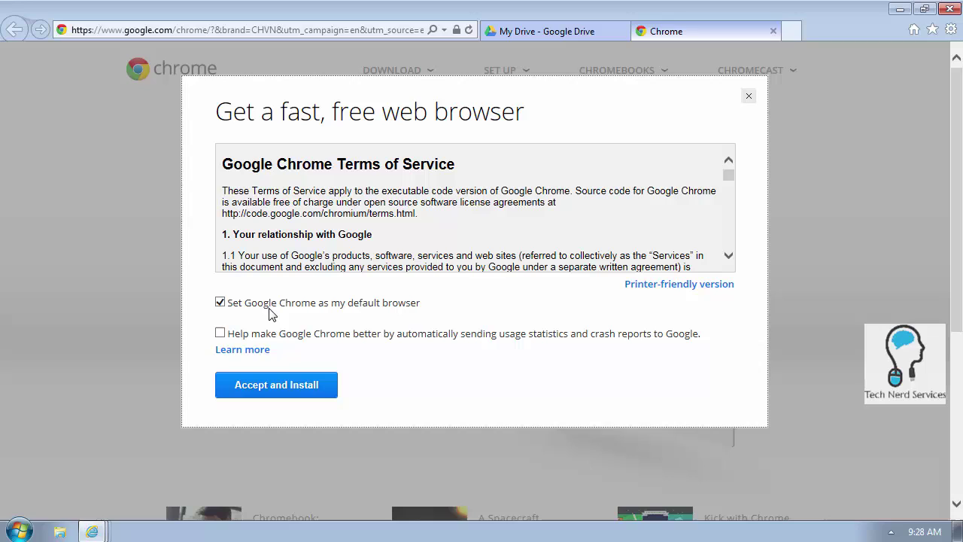
click(271, 392)
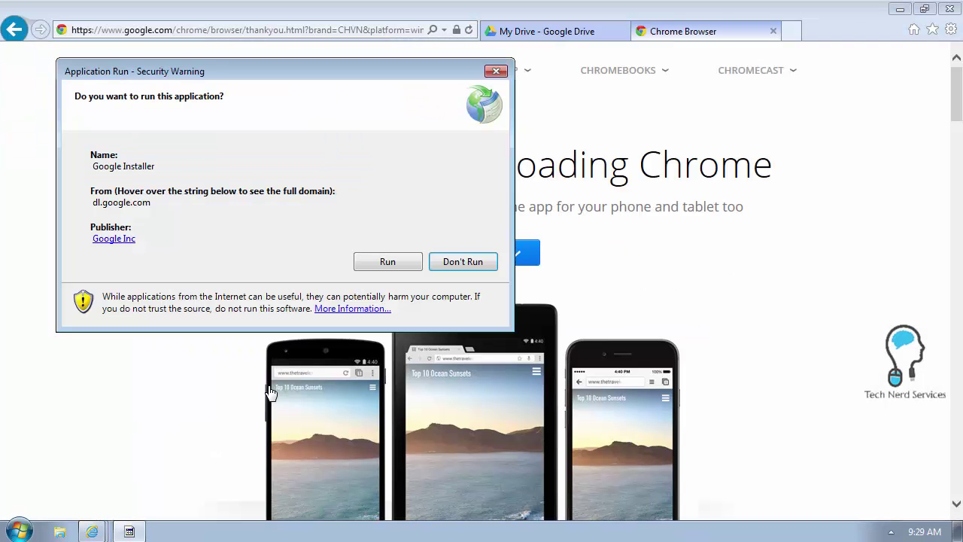
click(378, 263)
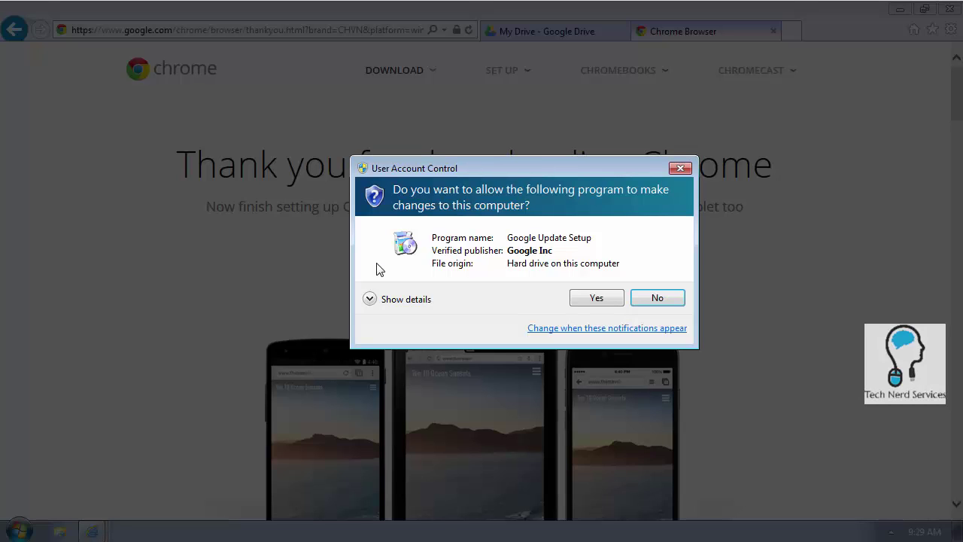
click(594, 302)
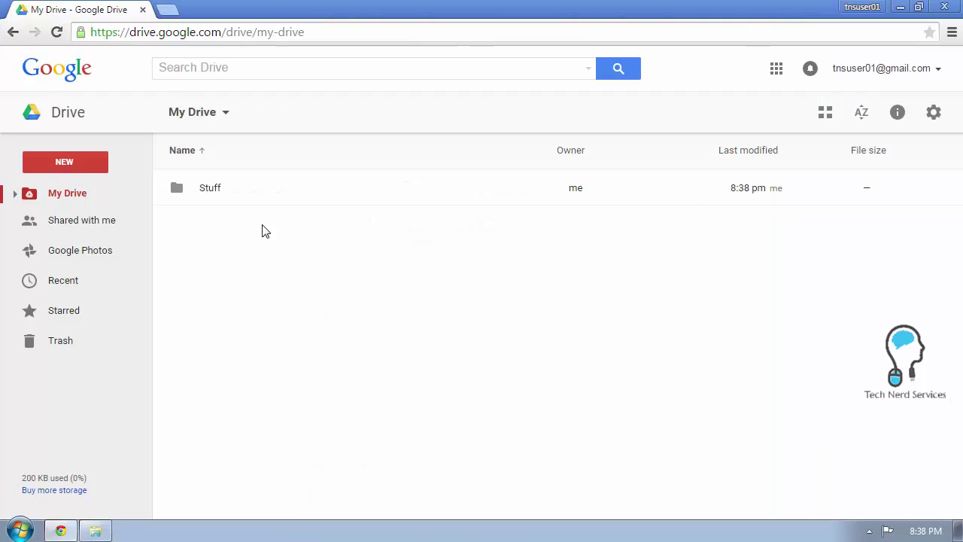
Download the Stuff folder as Stuff-2015-06-04.zip and open the zip in Explorer
click(240, 195)
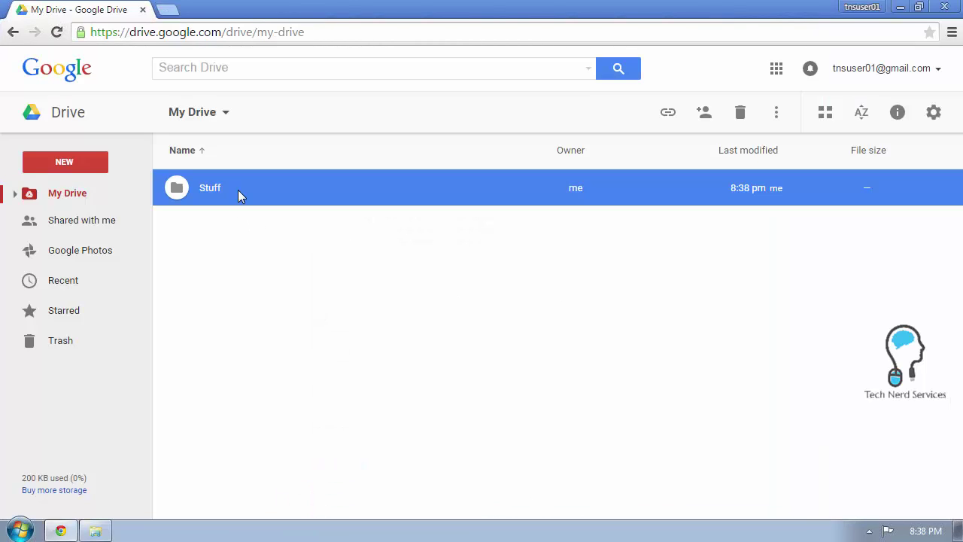
right_click(238, 194)
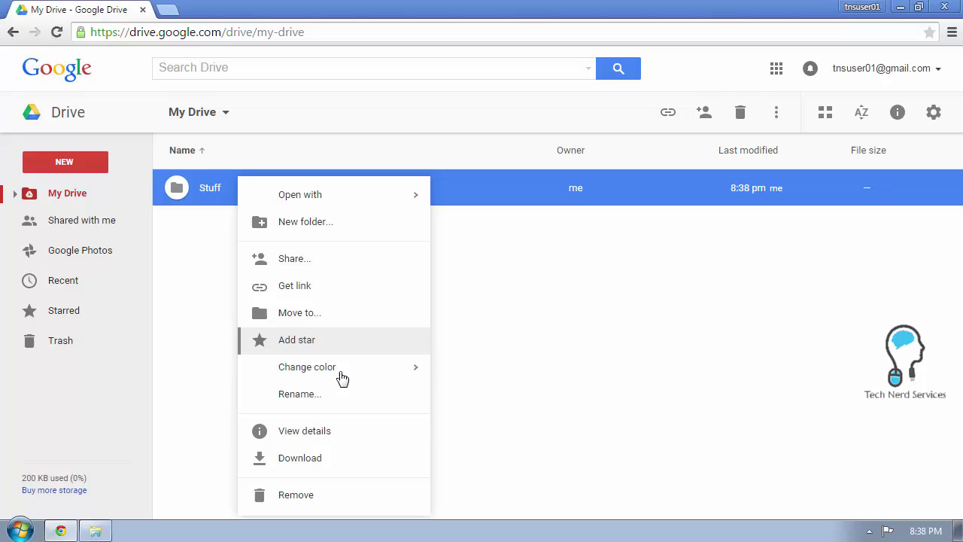
click(352, 461)
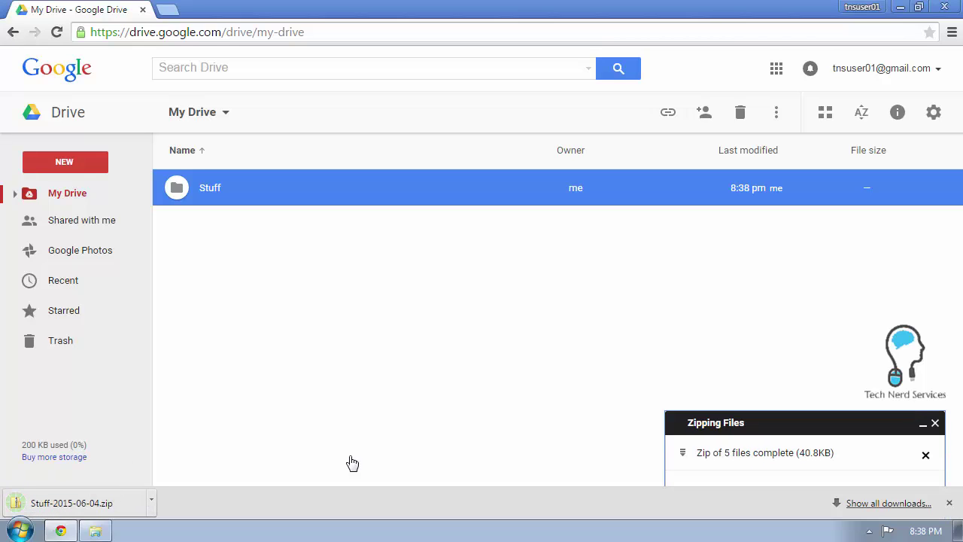
click(125, 503)
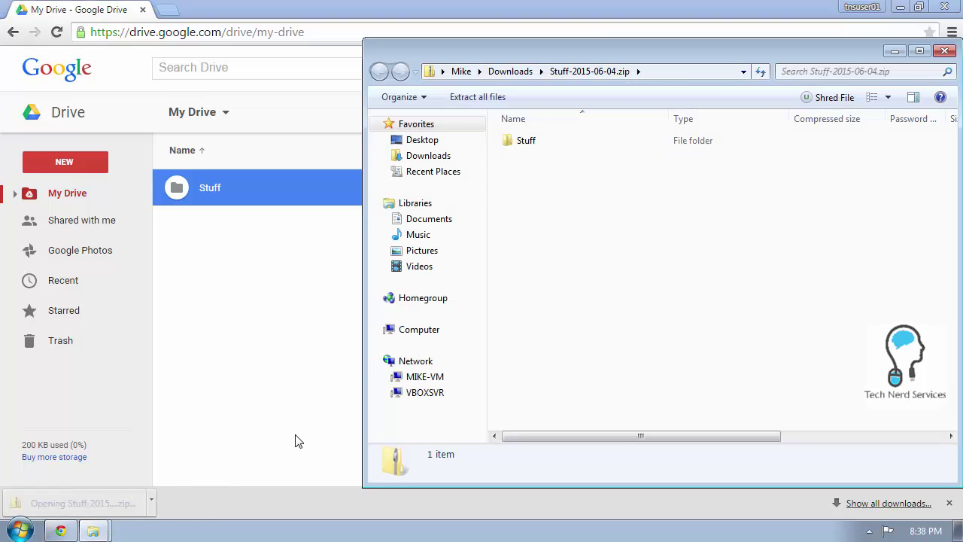
Extract the downloaded zip to the suggested Stuff-2015-06-04 folder in Downloads and check its contents
double_click(525, 145)
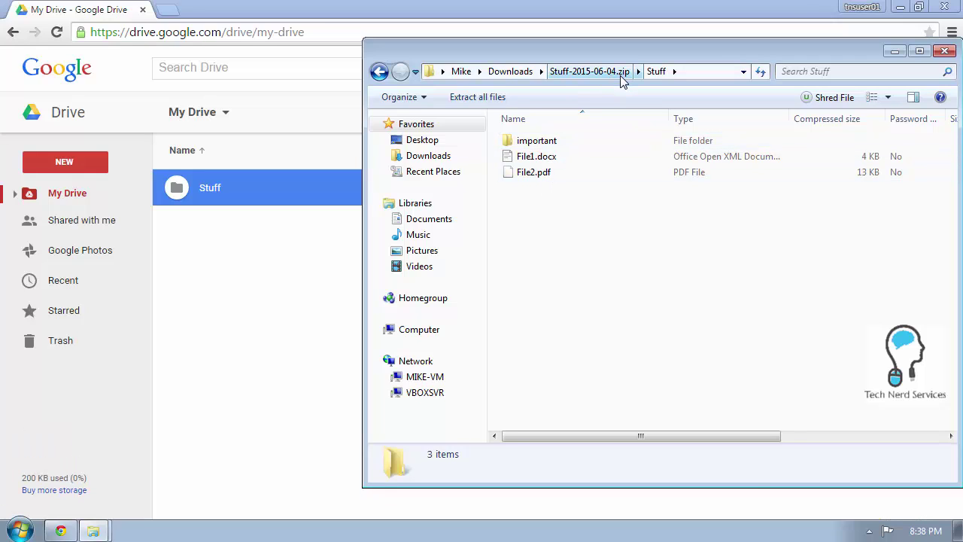
click(519, 75)
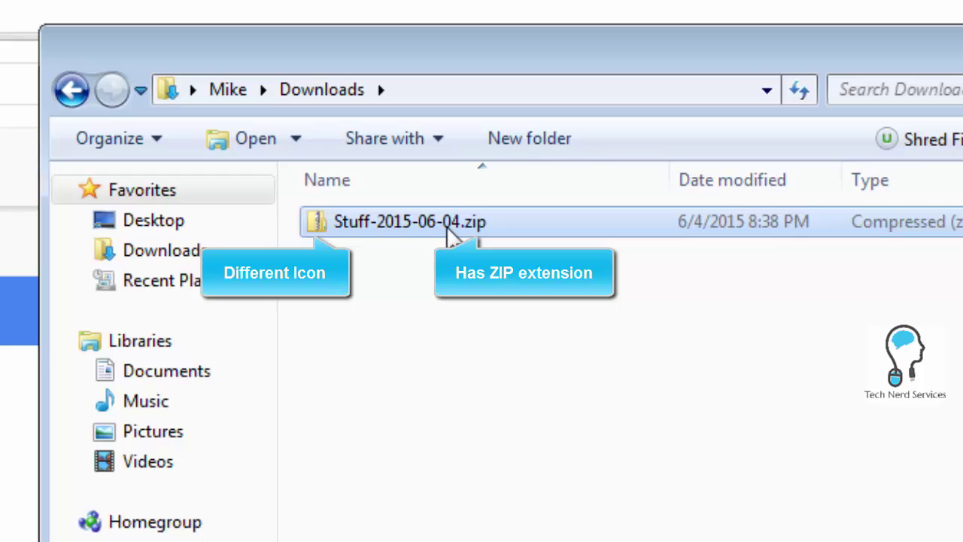
right_click(452, 237)
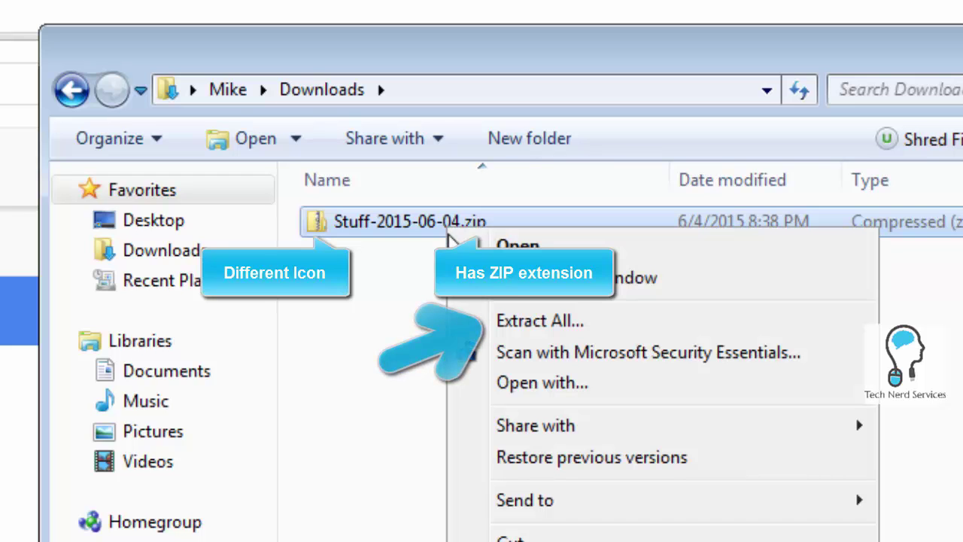
click(611, 320)
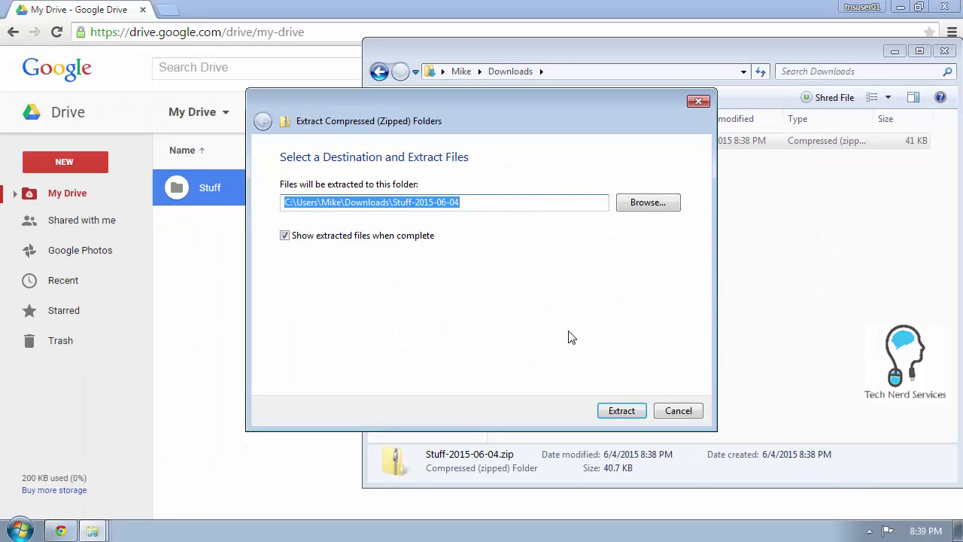
click(622, 411)
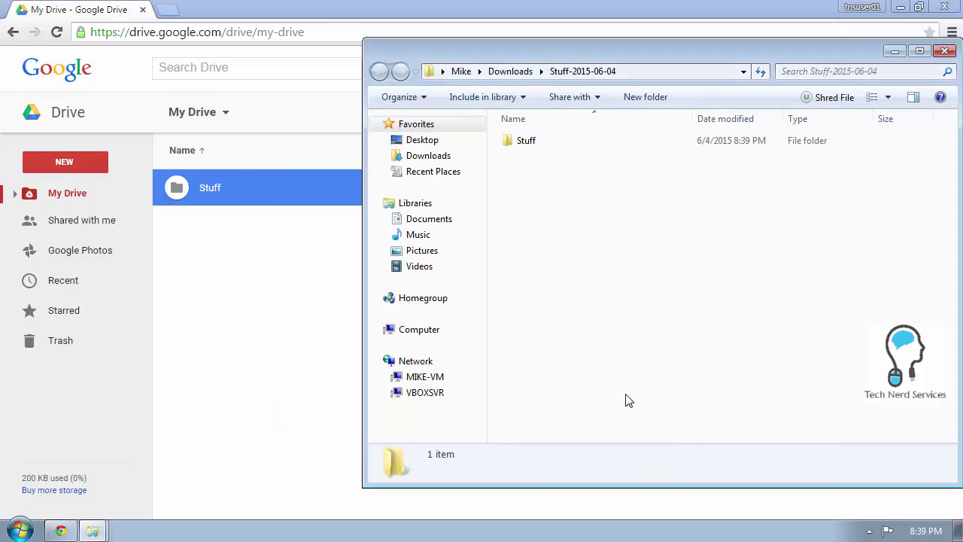
double_click(539, 149)
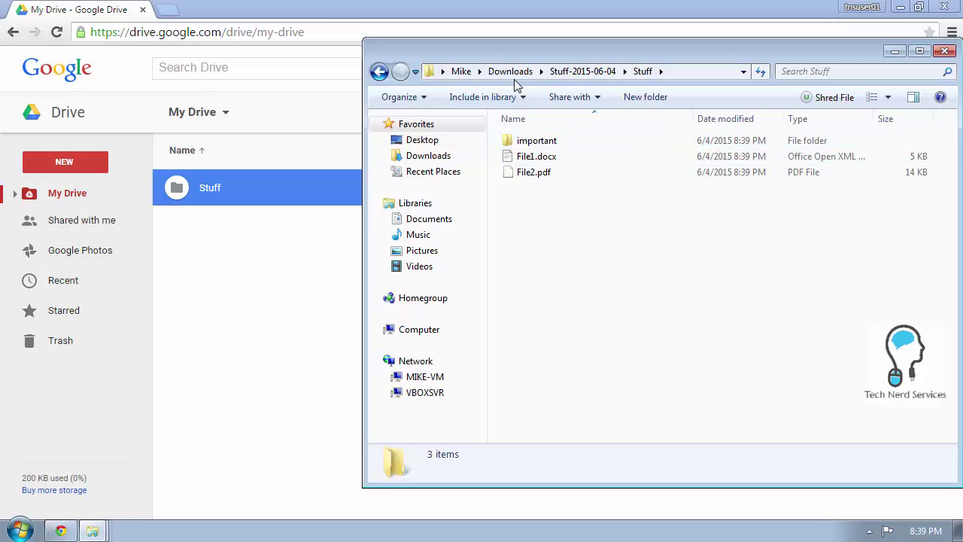
click(509, 72)
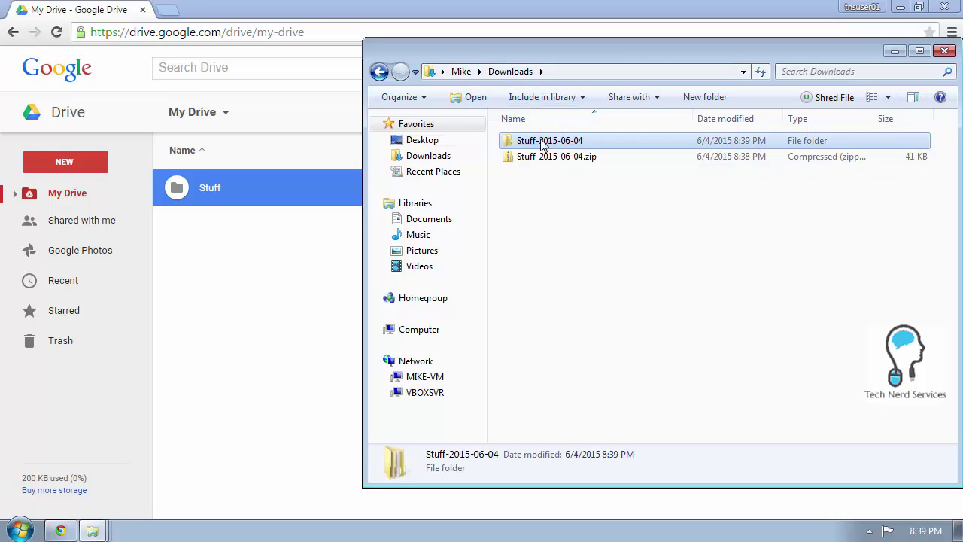
Delete the downloaded zip file from Downloads, sending it to the Recycle Bin
click(579, 158)
right_click(579, 162)
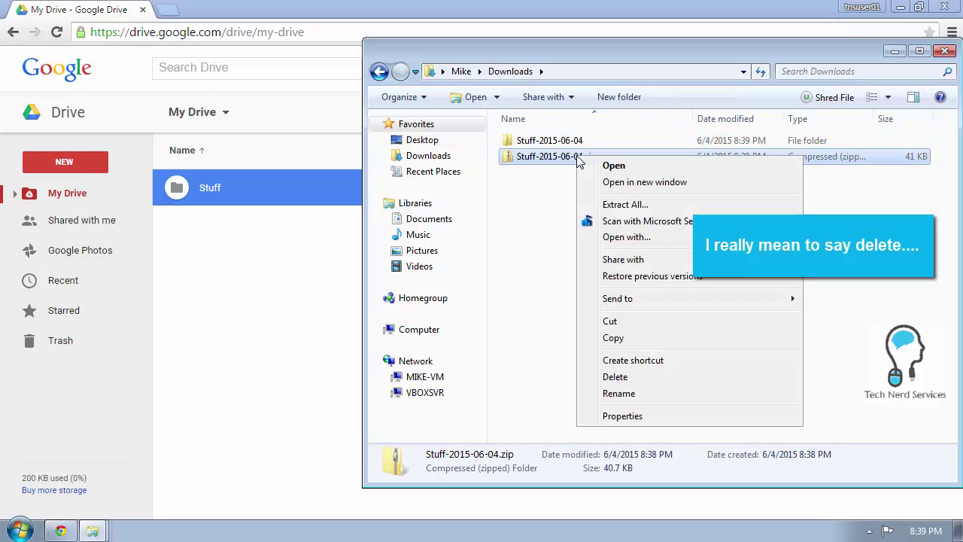
click(631, 377)
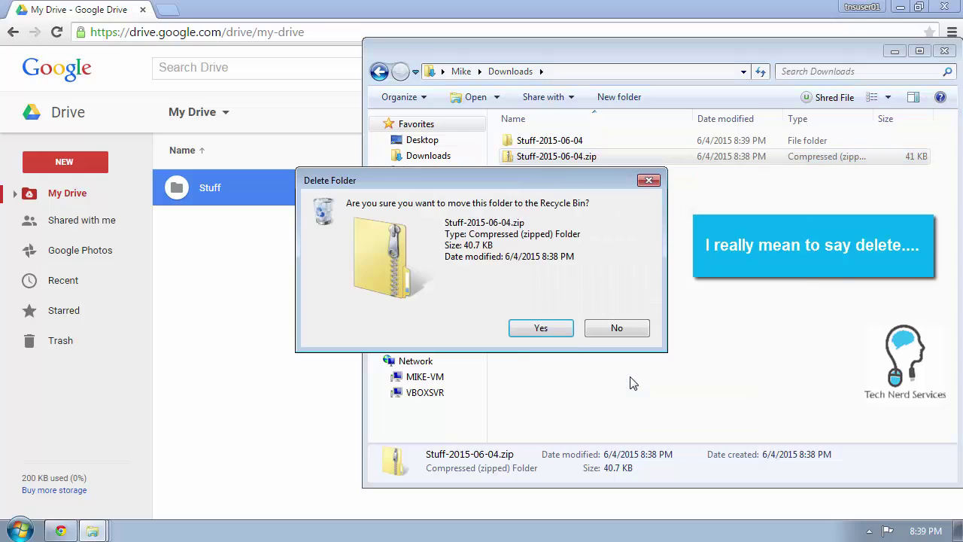
click(541, 328)
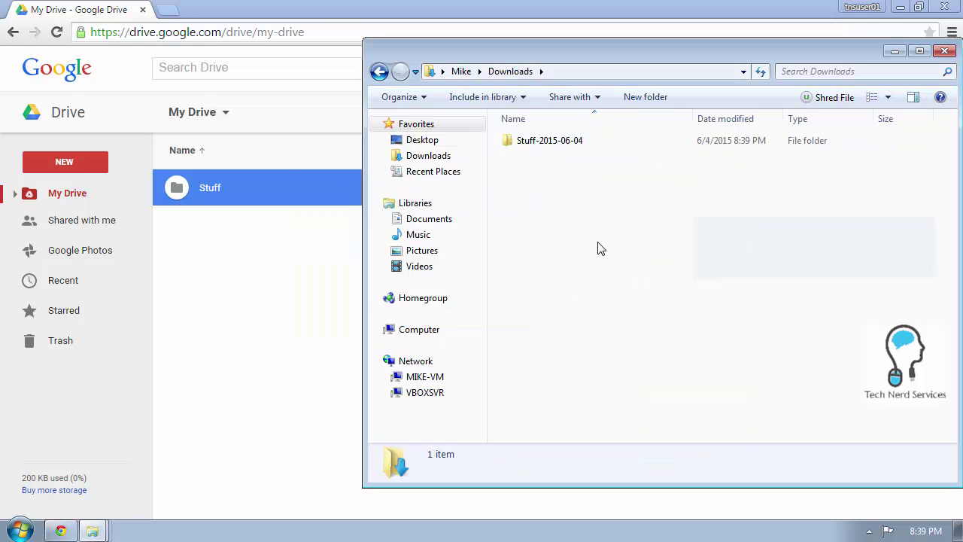
Move the Stuff folder from Stuff-2015-06-04 onto the Desktop and confirm it arrived
click(593, 146)
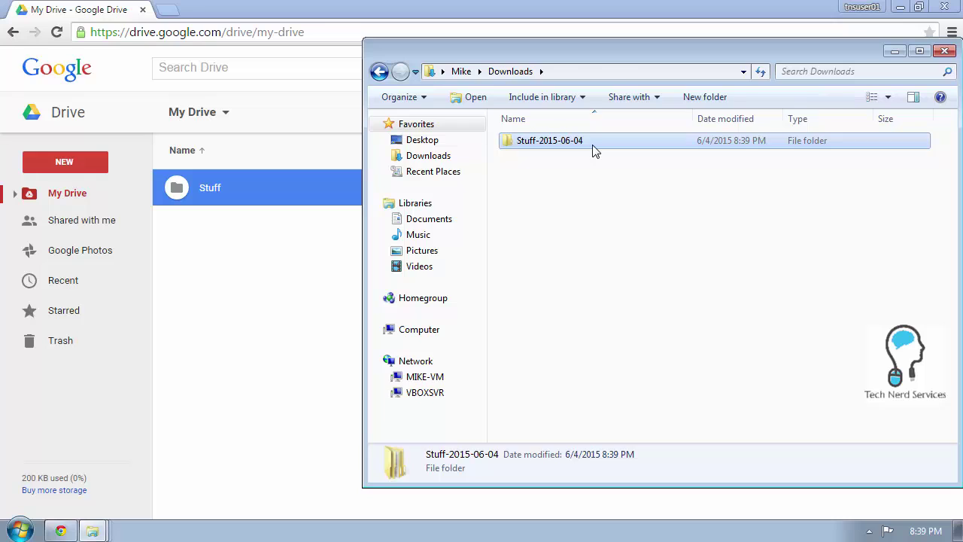
double_click(594, 148)
click(529, 150)
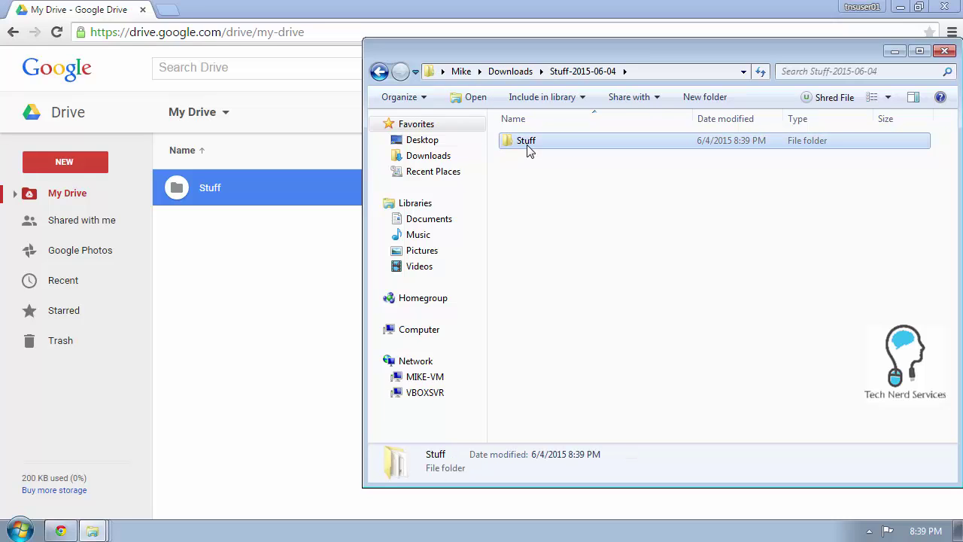
drag(529, 150, 448, 146)
click(448, 143)
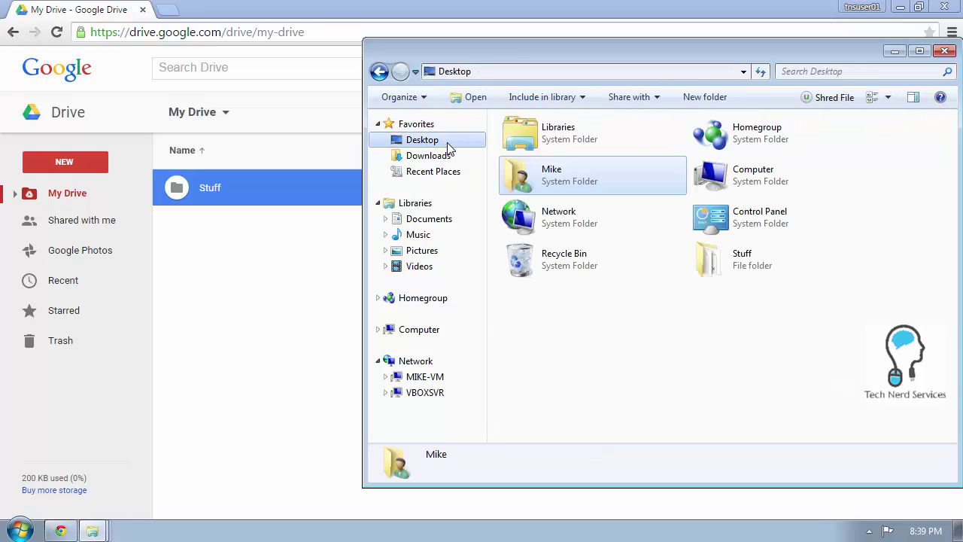
mouse_move(736, 259)
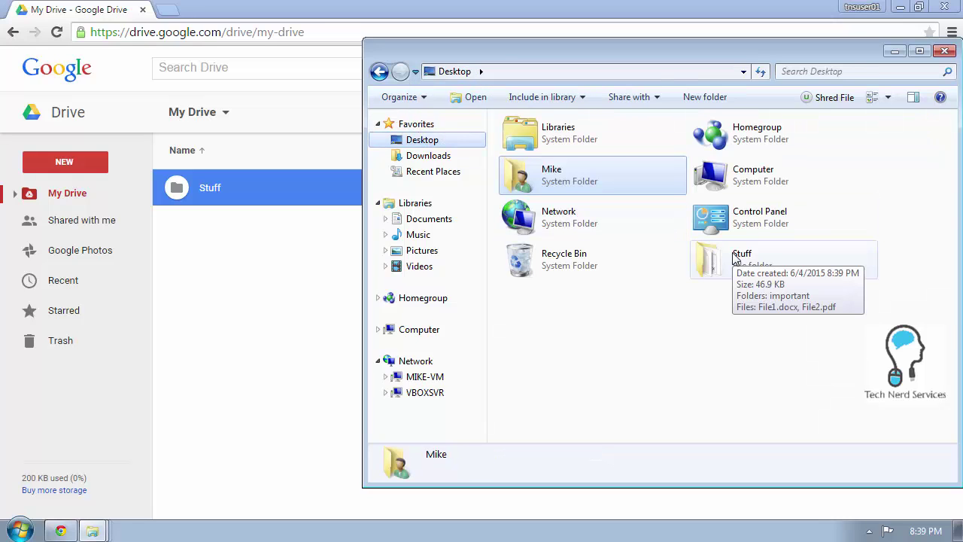